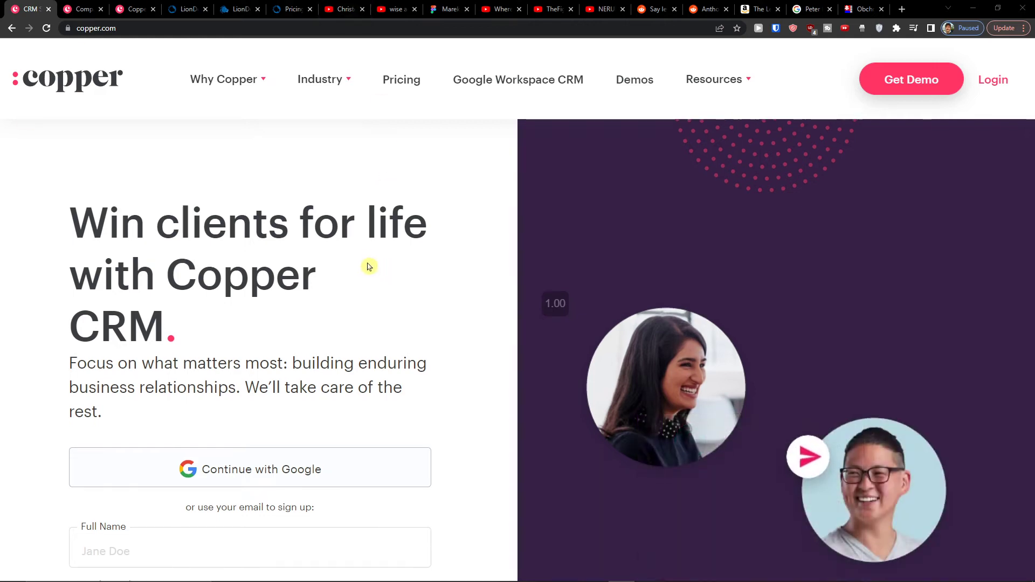
# Step: View Copper's pricing page, then switch back to the Copper CRM app's People page
pyautogui.scroll(1, 363, 248)
pyautogui.scroll(-2, 363, 247)
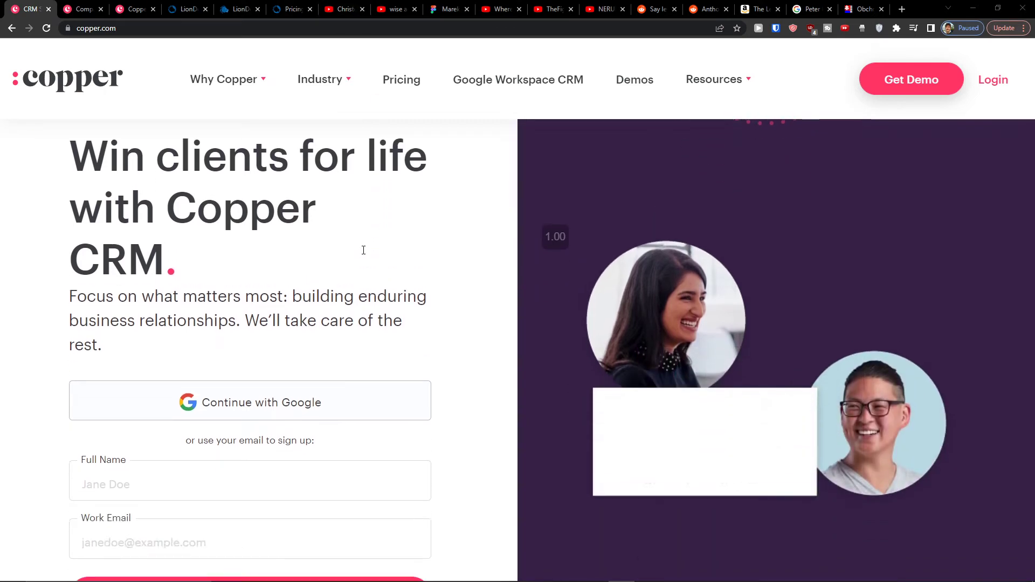
pyautogui.scroll(2, 364, 238)
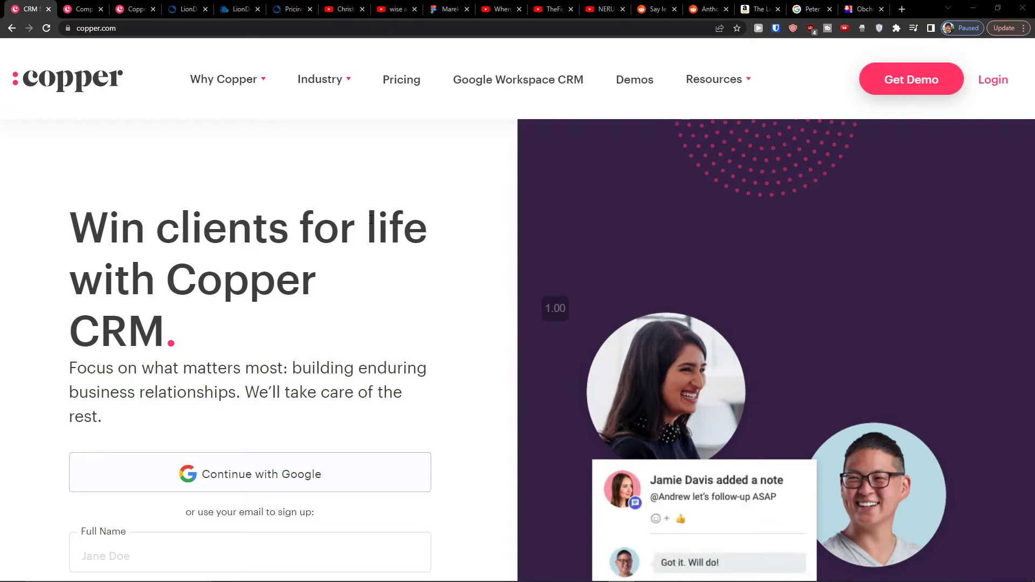
pyautogui.click(409, 82)
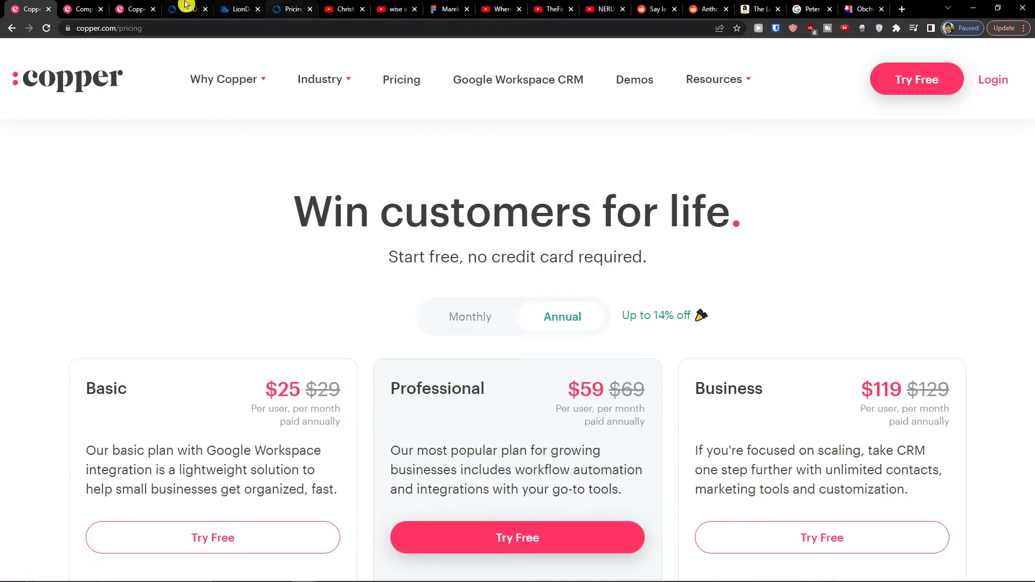
pyautogui.click(81, 9)
# Step: Visit the People and Pipelines sections, then return to the copper.com/pricing tab
pyautogui.click(82, 165)
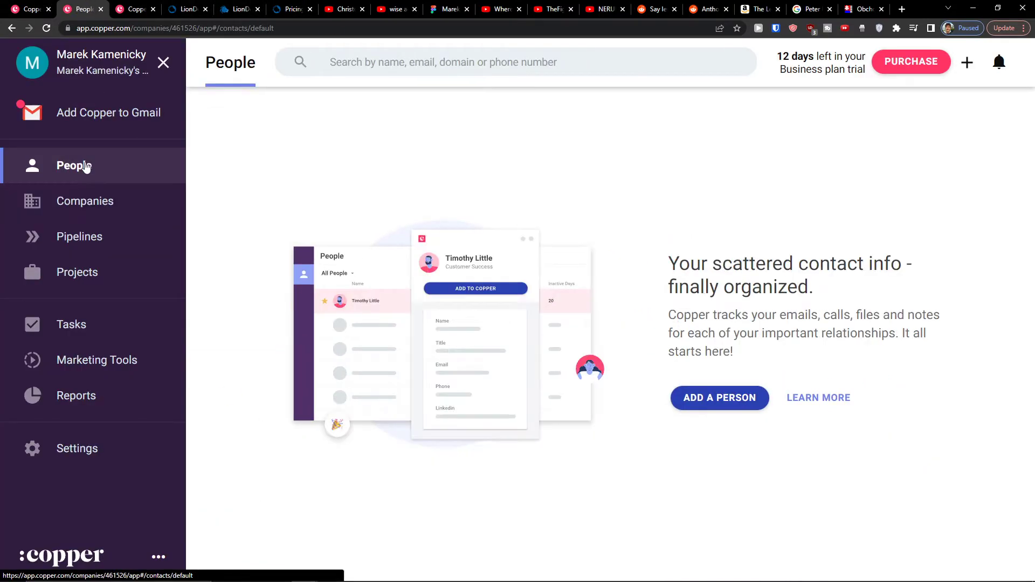
pyautogui.click(90, 238)
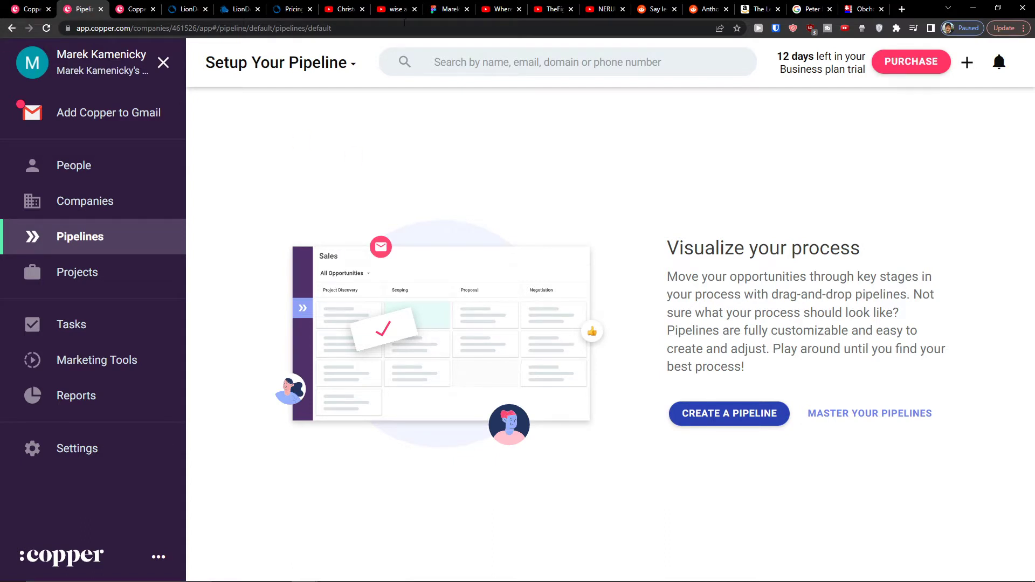
pyautogui.moveTo(35, 7)
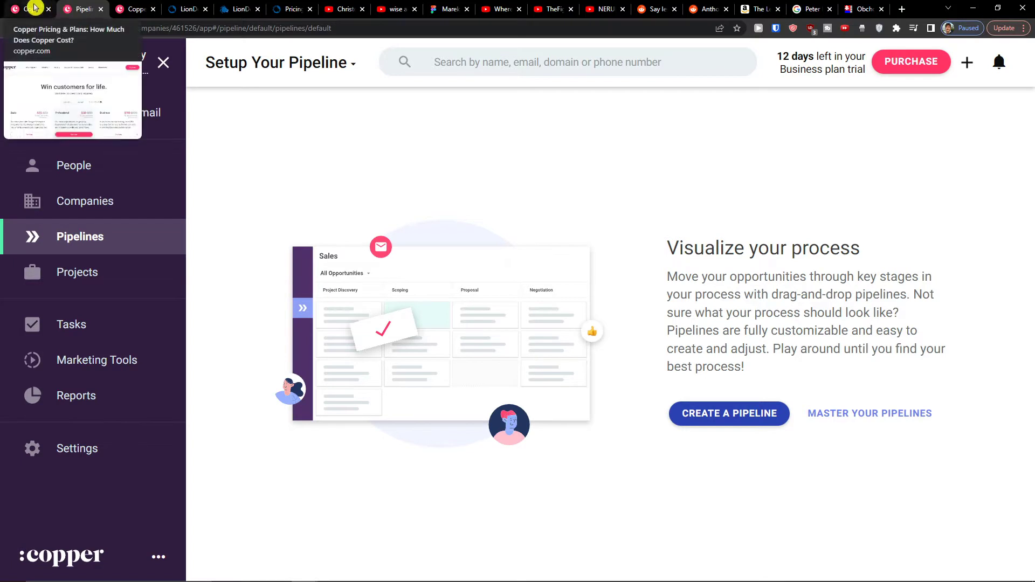
pyautogui.click(44, 5)
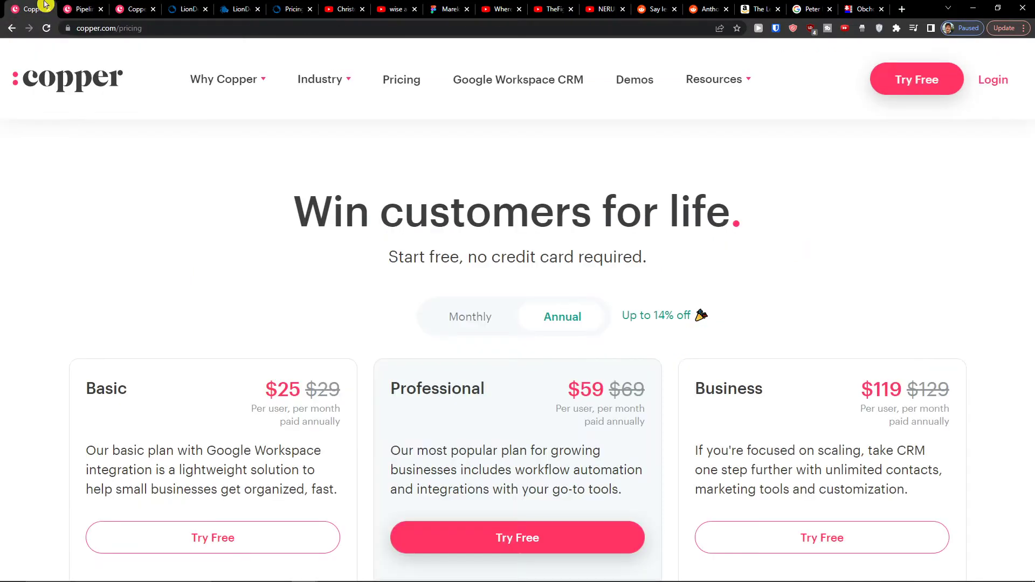
pyautogui.scroll(-1, 148, 168)
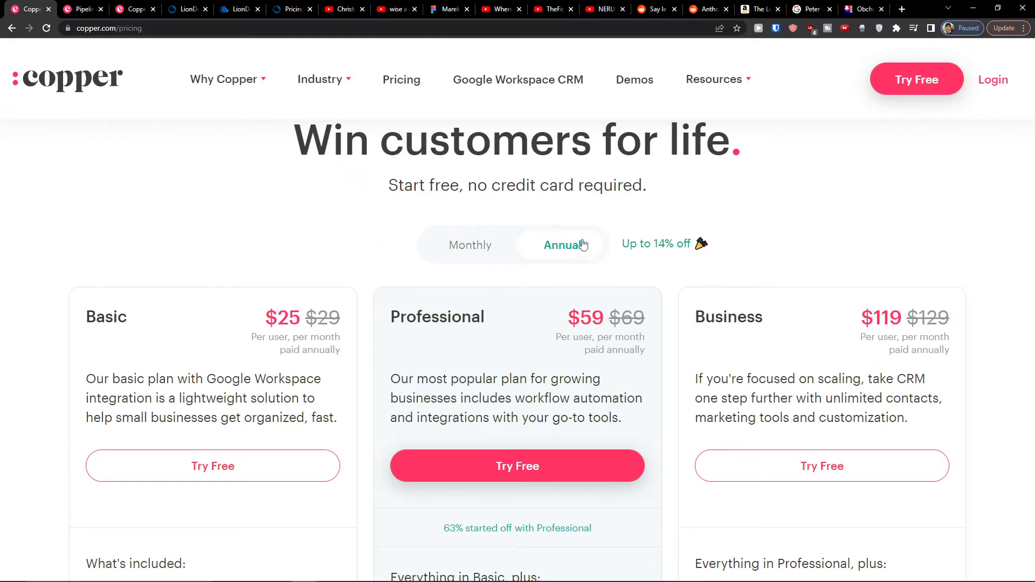
pyautogui.click(490, 247)
pyautogui.click(532, 255)
pyautogui.click(464, 244)
pyautogui.click(561, 243)
pyautogui.click(466, 241)
pyautogui.scroll(-1, 467, 241)
pyautogui.scroll(-3, 315, 277)
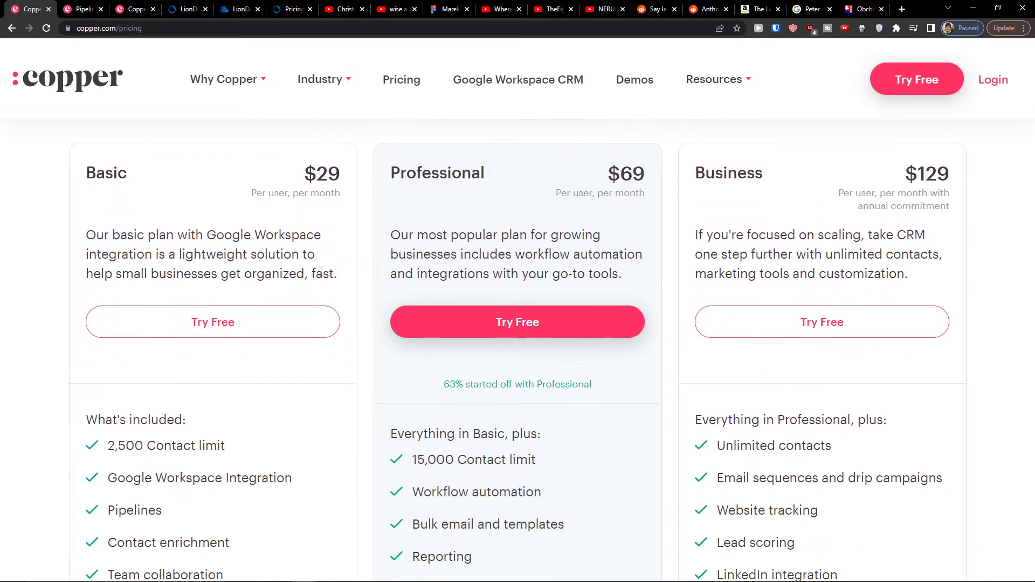
pyautogui.scroll(3, 315, 277)
pyautogui.moveTo(244, 258); pyautogui.dragTo(448, 291)
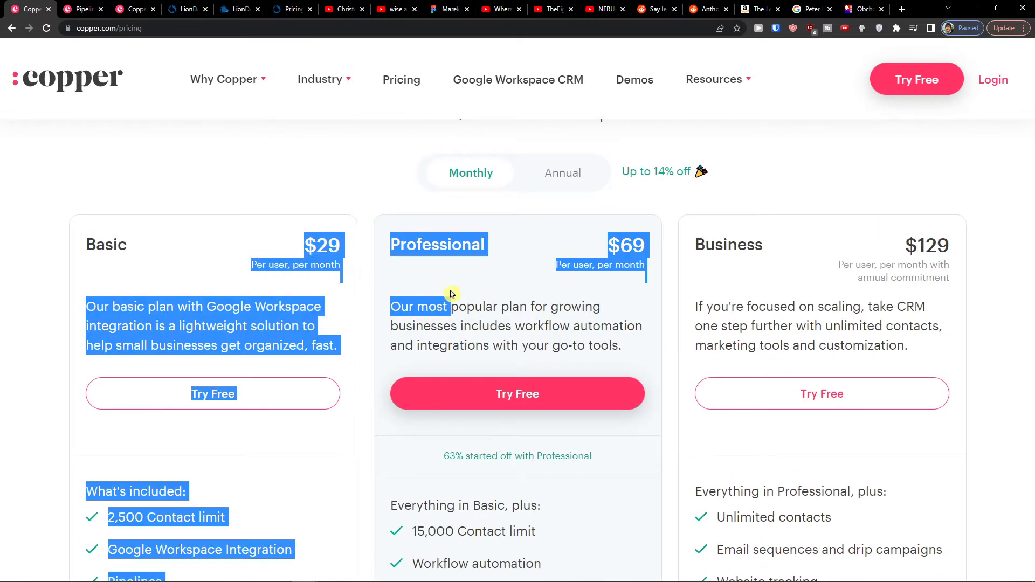
pyautogui.click(286, 248)
pyautogui.moveTo(286, 248); pyautogui.dragTo(342, 253)
pyautogui.moveTo(666, 251); pyautogui.dragTo(969, 249)
pyautogui.scroll(-8, 503, 248)
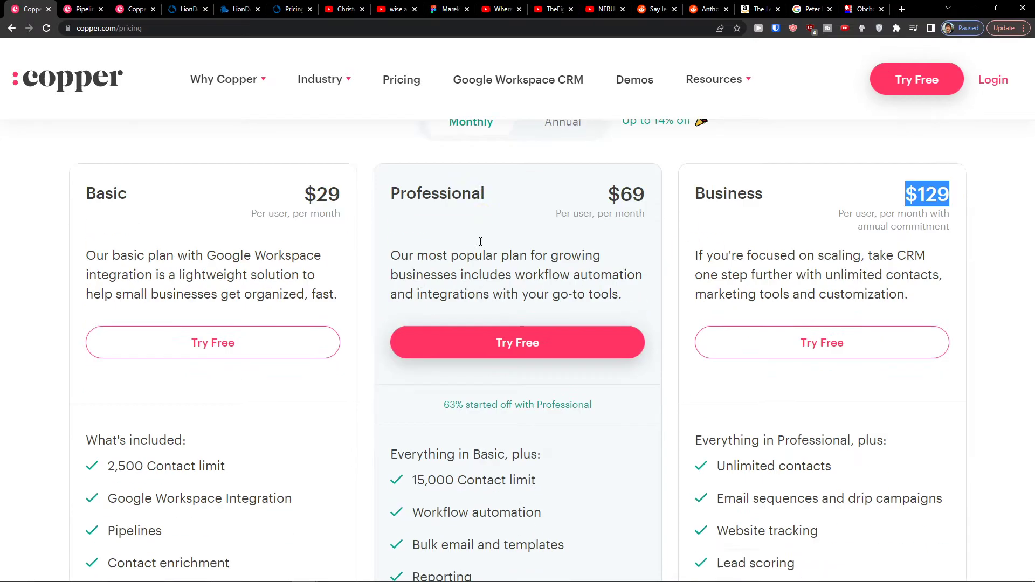
pyautogui.scroll(4, 477, 246)
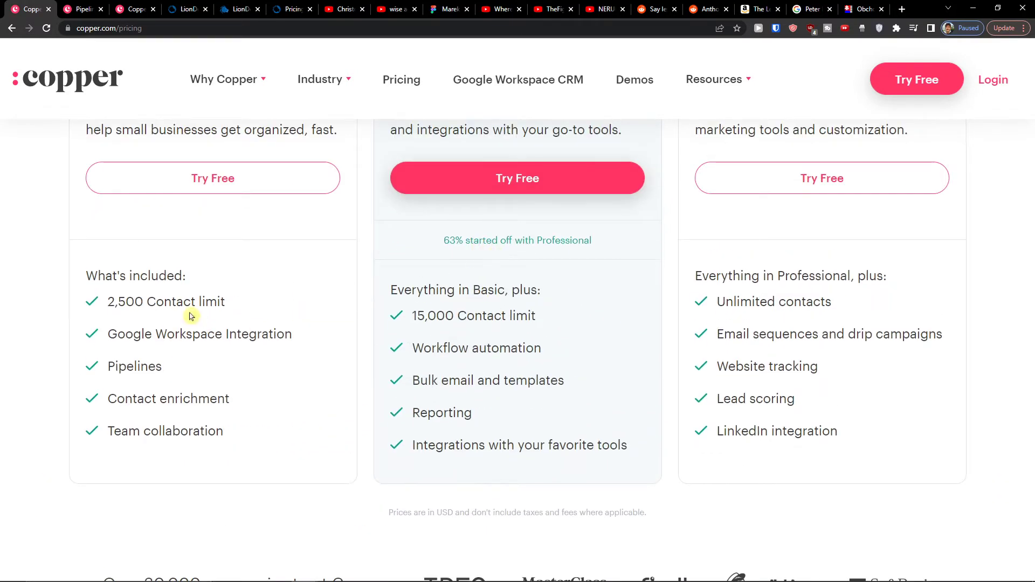
pyautogui.scroll(1, 81, 294)
pyautogui.moveTo(98, 294); pyautogui.dragTo(115, 293)
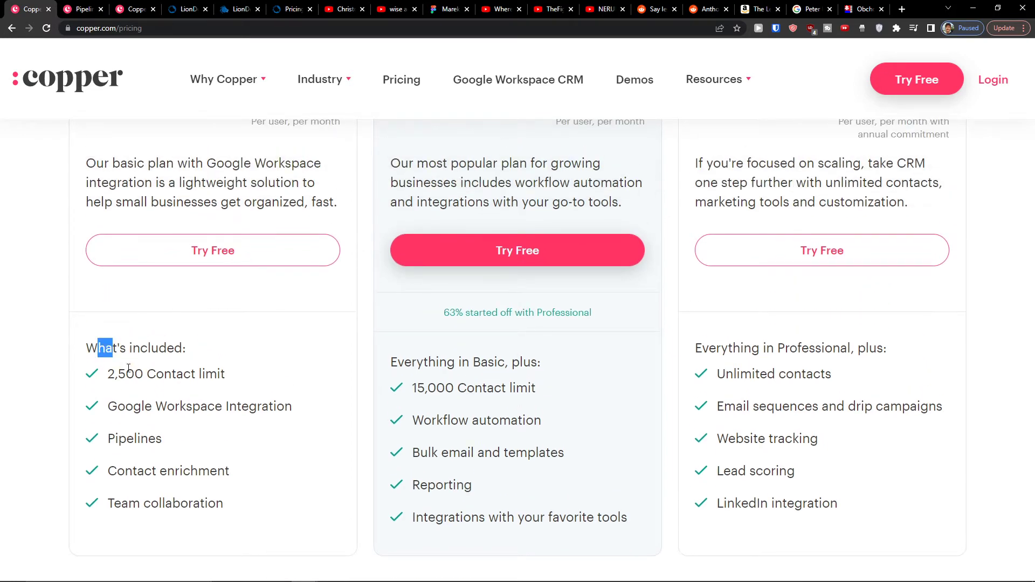
pyautogui.moveTo(128, 372); pyautogui.dragTo(161, 395)
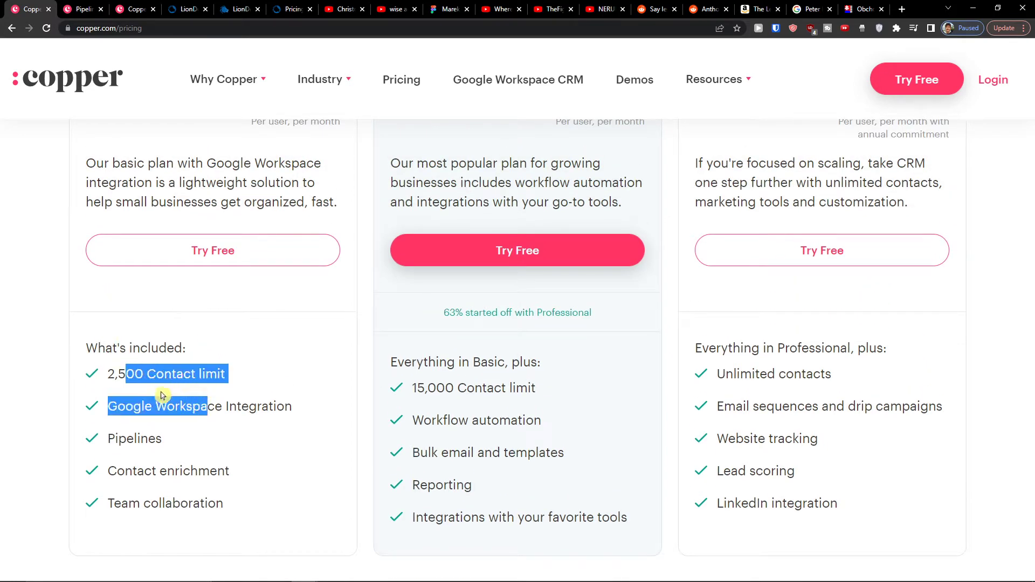
pyautogui.click(162, 396)
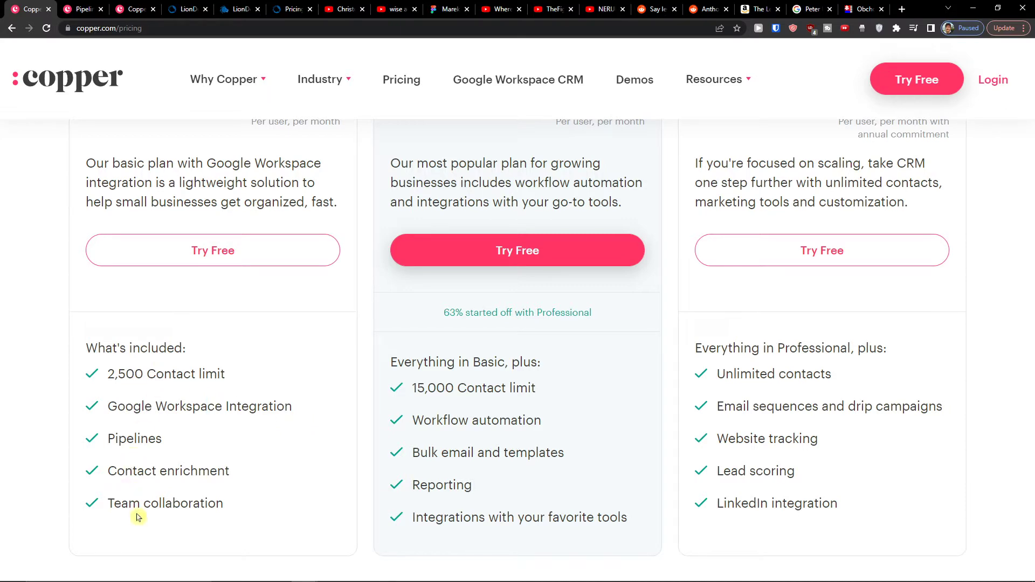
pyautogui.scroll(3, 513, 395)
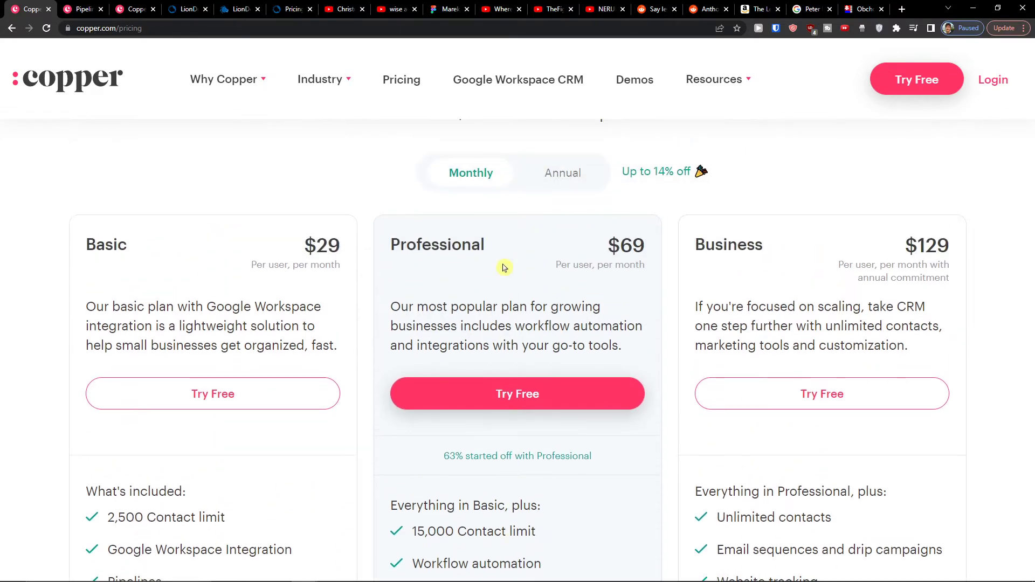
pyautogui.scroll(-4, 486, 245)
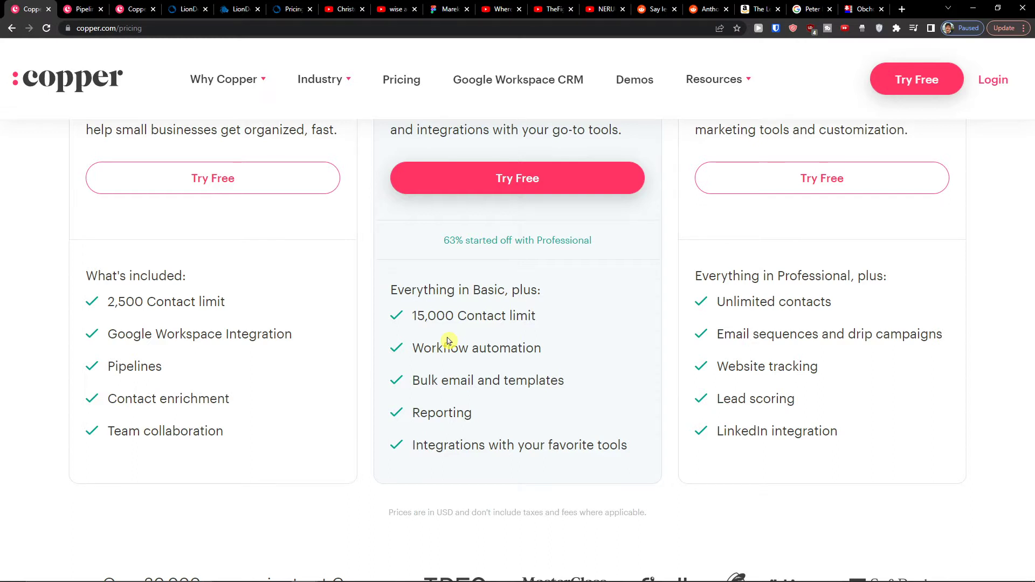
pyautogui.scroll(4, 493, 331)
pyautogui.scroll(-3, 493, 328)
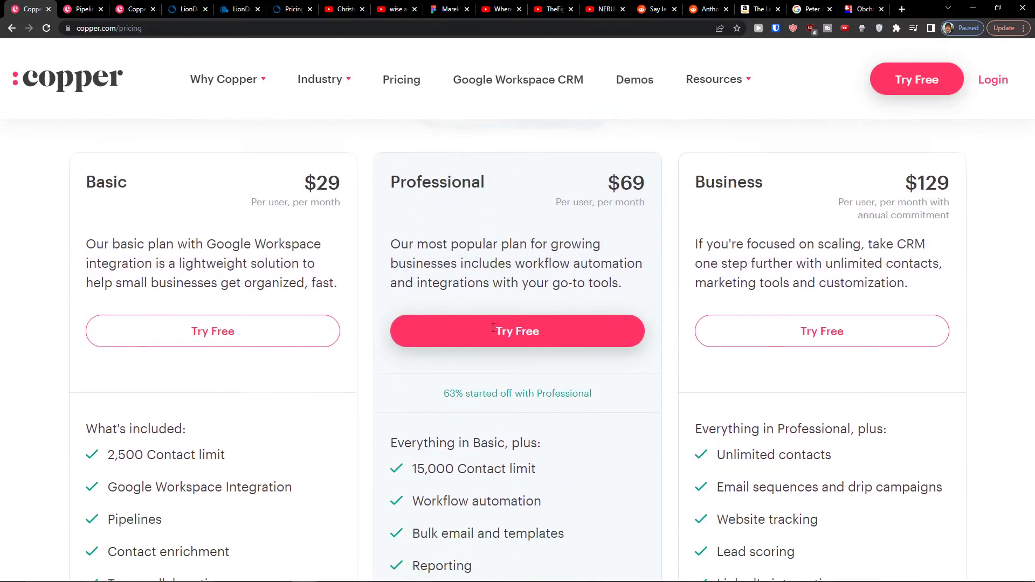
pyautogui.scroll(3, 738, 389)
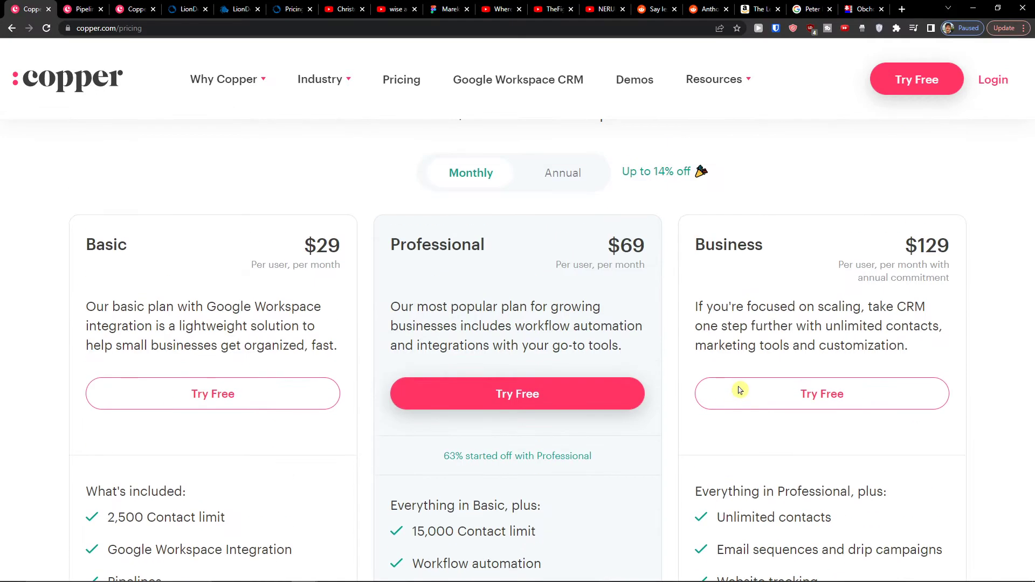
pyautogui.scroll(-3, 740, 393)
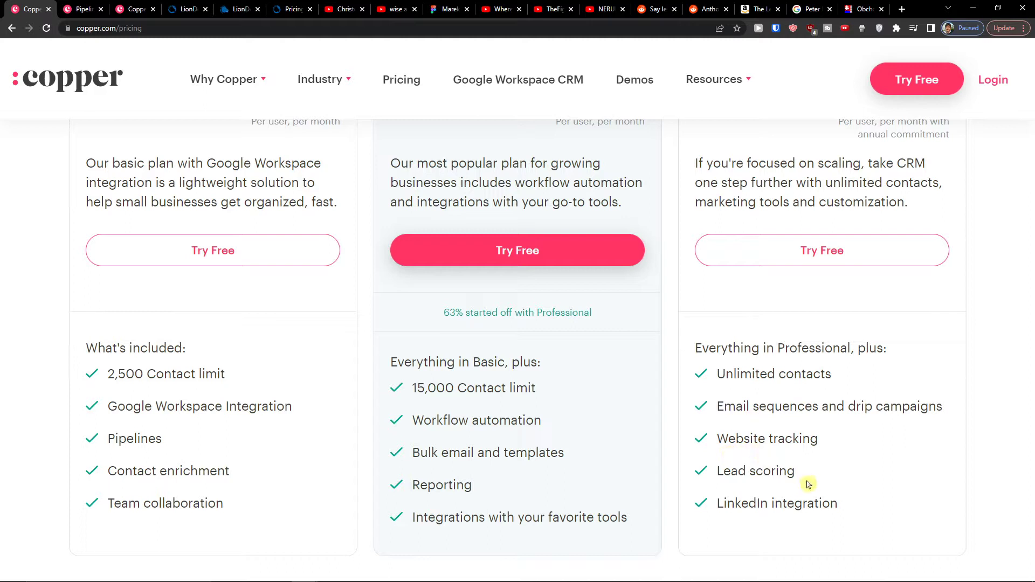
pyautogui.moveTo(700, 513); pyautogui.dragTo(845, 524)
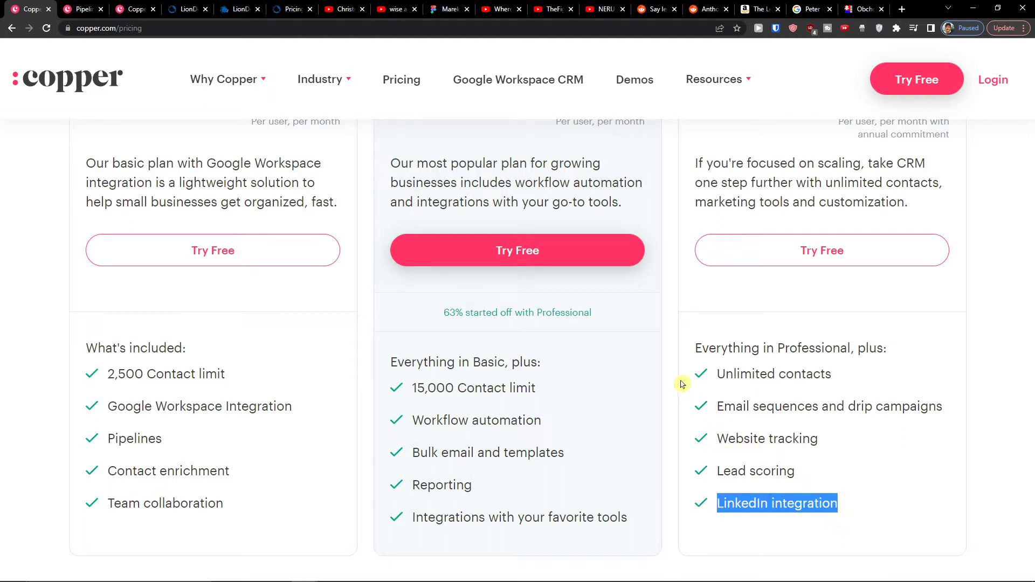
pyautogui.moveTo(733, 373); pyautogui.dragTo(878, 405)
pyautogui.click(857, 401)
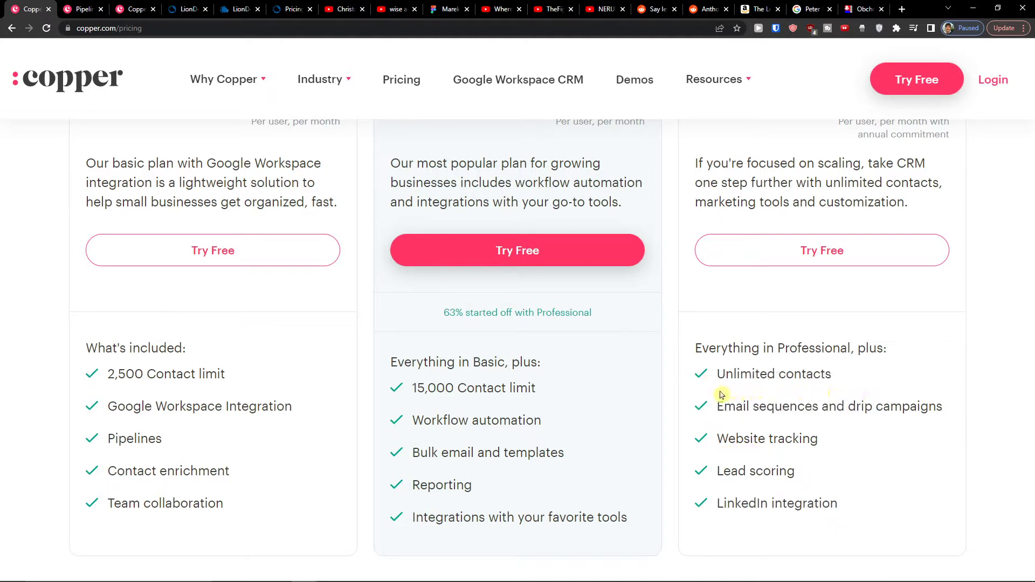
pyautogui.scroll(-1, 712, 396)
pyautogui.scroll(3, 630, 393)
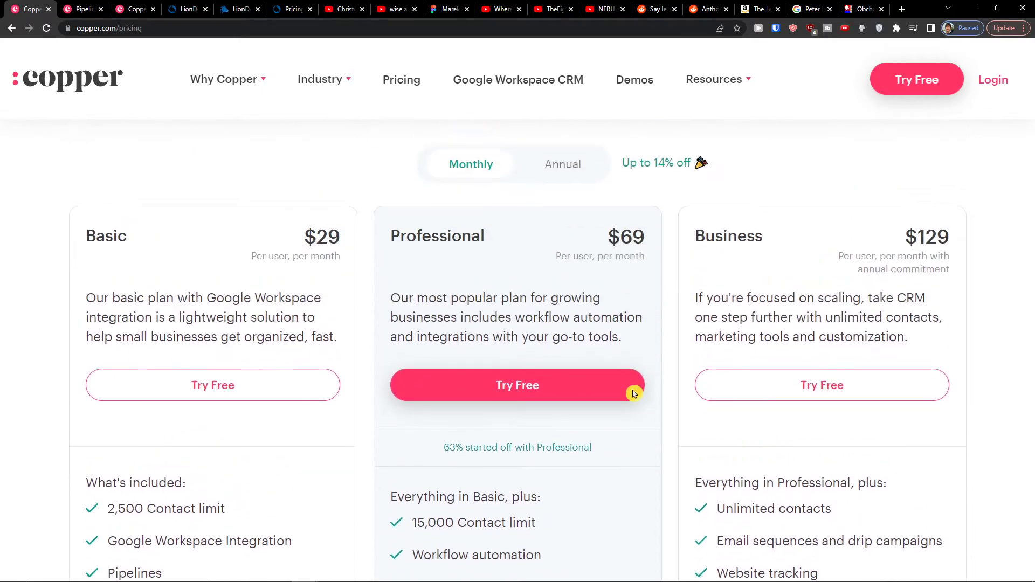
pyautogui.scroll(-4, 533, 283)
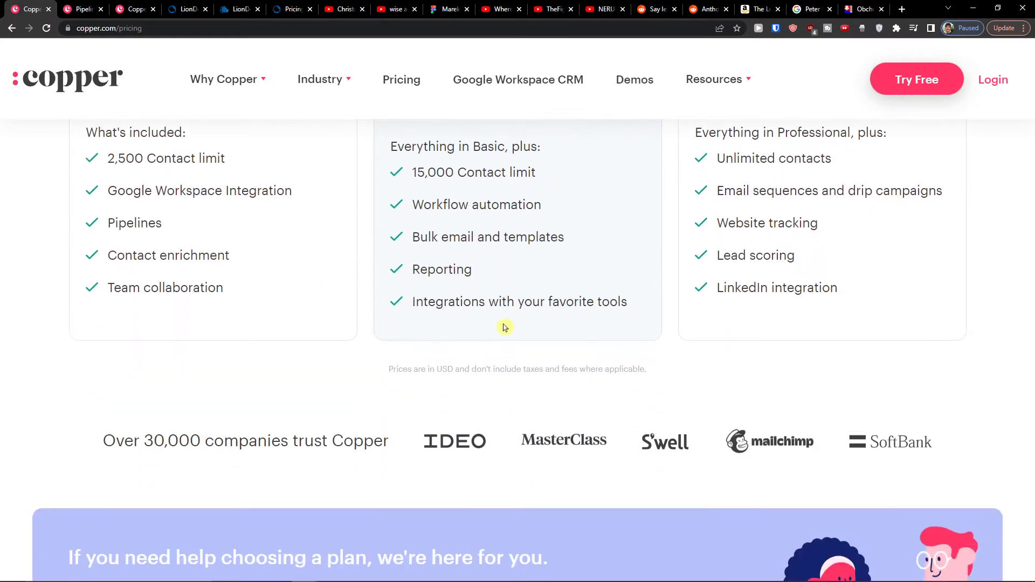
pyautogui.scroll(5, 501, 325)
pyautogui.scroll(-2, 505, 327)
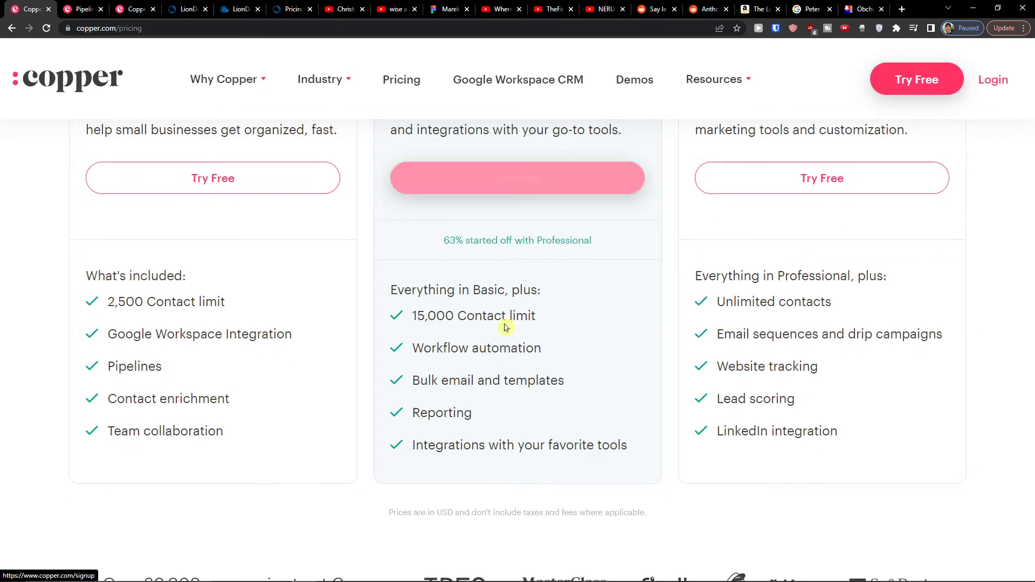
pyautogui.scroll(5, 502, 323)
pyautogui.click(558, 245)
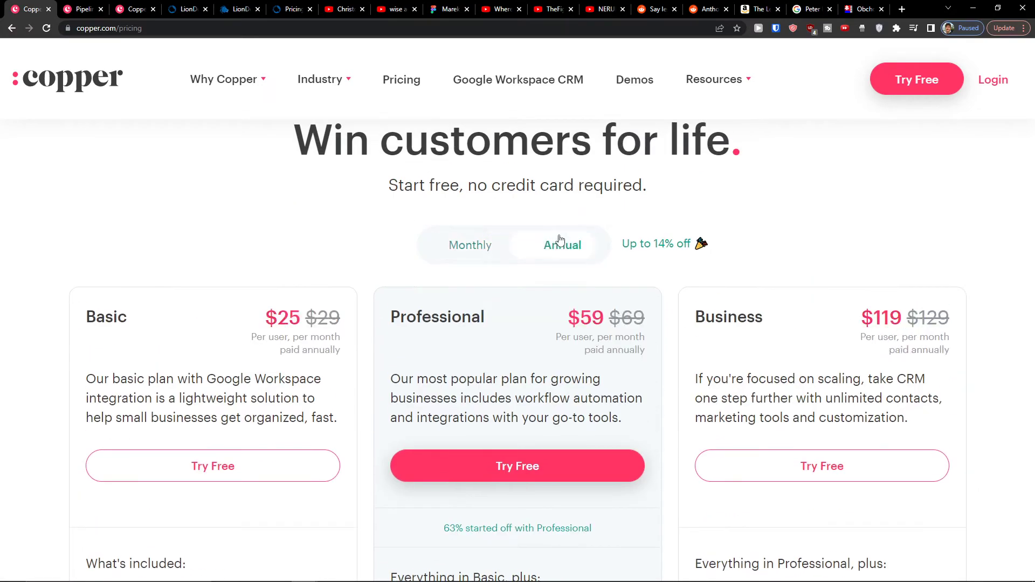
pyautogui.scroll(-5, 504, 296)
pyautogui.scroll(-13, 450, 394)
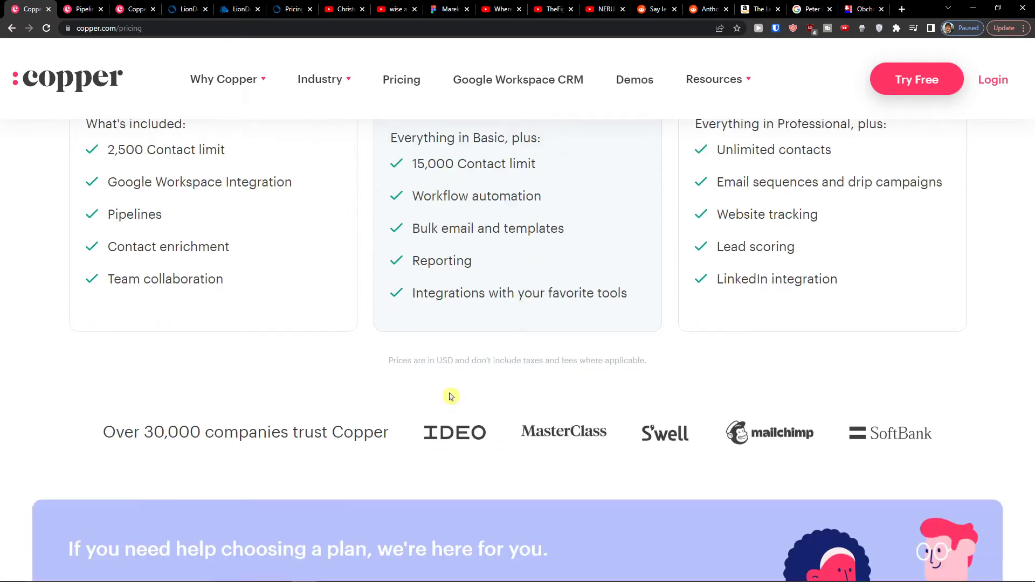
# Step: Scroll the Compare Features table, highlighting the Bulk Email and Email Templates rows
pyautogui.scroll(-13, 447, 398)
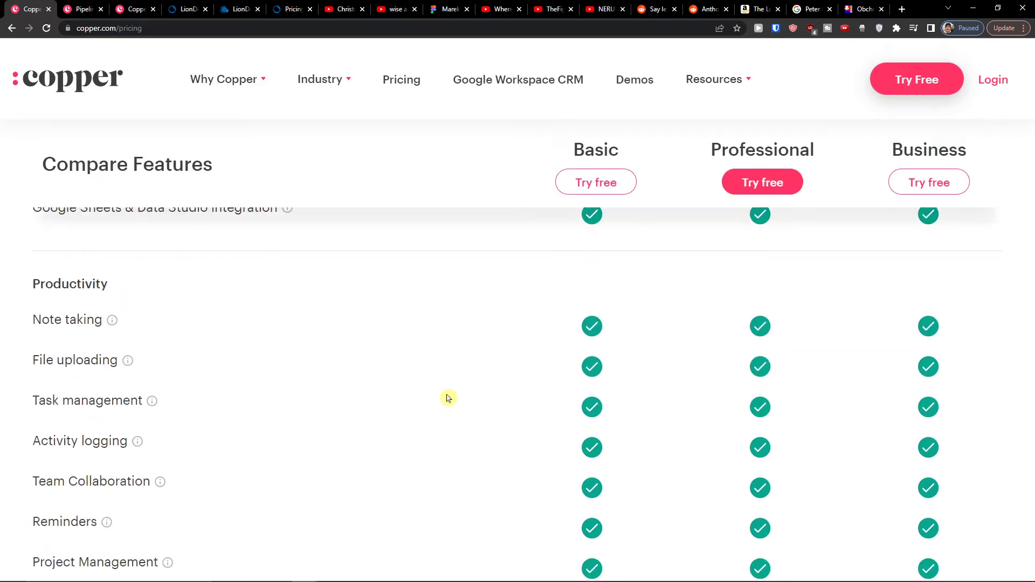
pyautogui.scroll(-1, 449, 398)
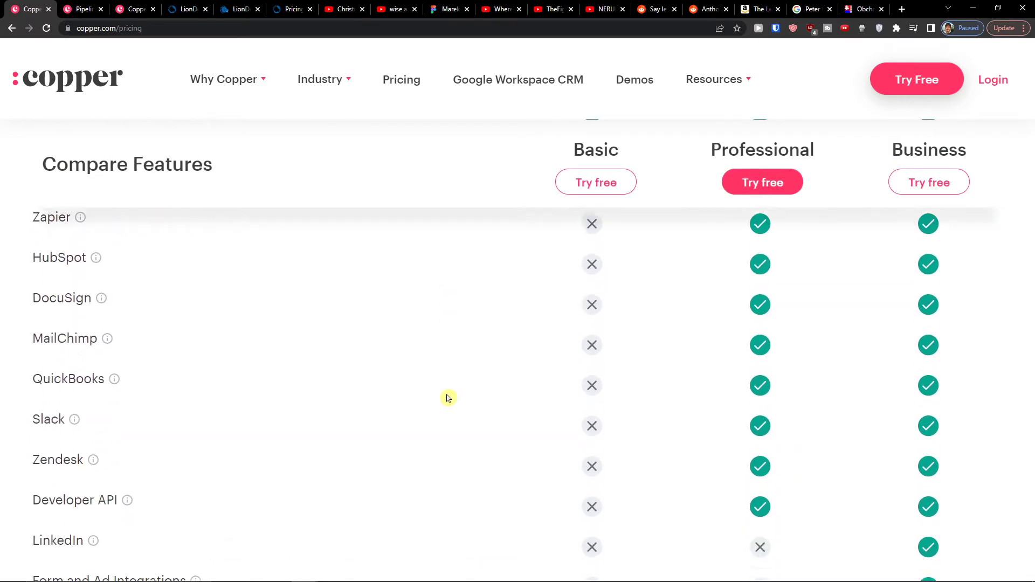
pyautogui.scroll(2, 448, 398)
pyautogui.scroll(-2, 451, 397)
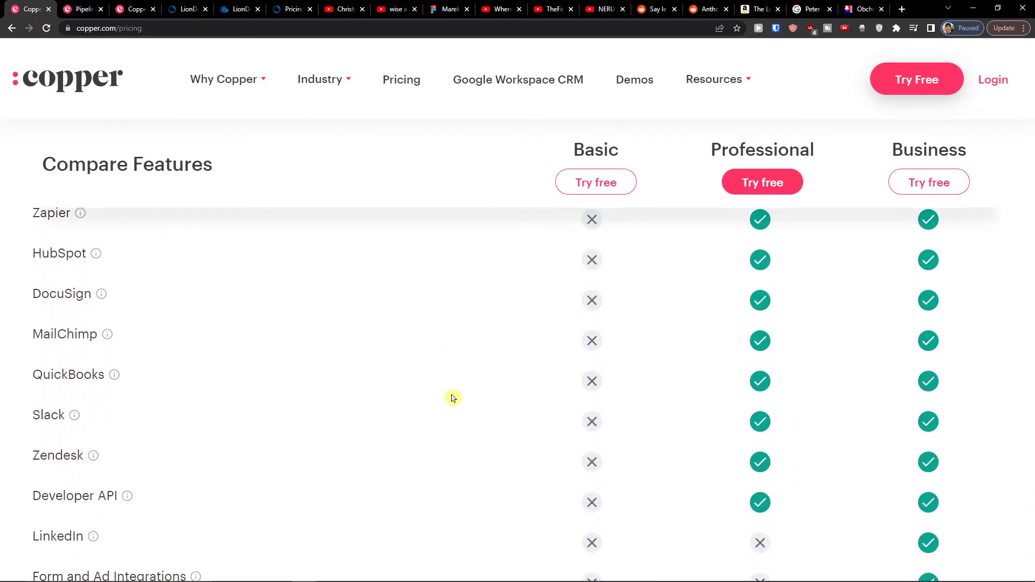
pyautogui.scroll(-4, 452, 398)
pyautogui.scroll(3, 451, 398)
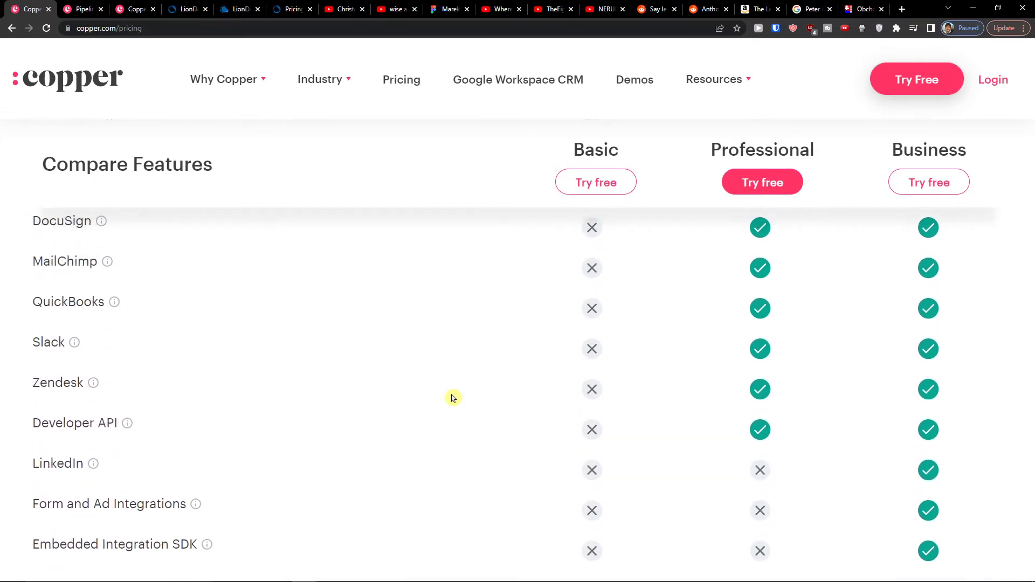
pyautogui.scroll(-9, 452, 398)
pyautogui.scroll(1, 451, 398)
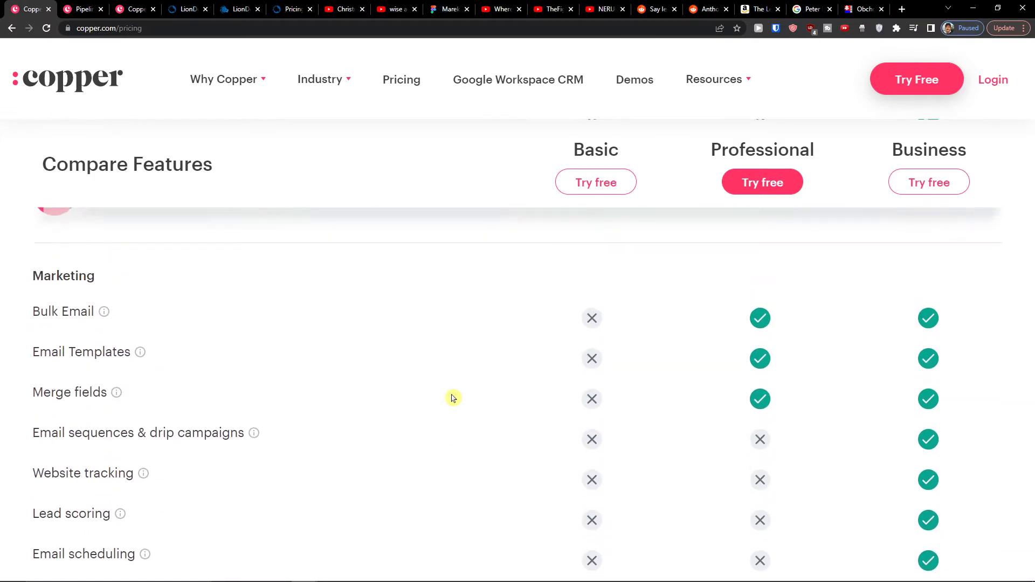
pyautogui.moveTo(624, 343); pyautogui.dragTo(591, 337)
pyautogui.click(483, 340)
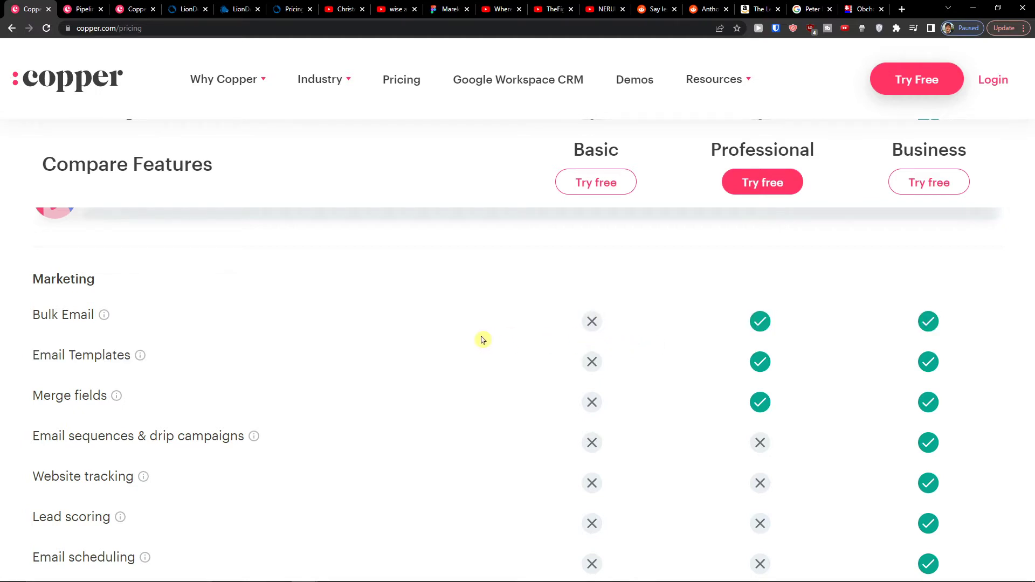
# Step: Scroll through the rest of the plan comparison, then return to the Pipelines tab
pyautogui.scroll(-10, 483, 340)
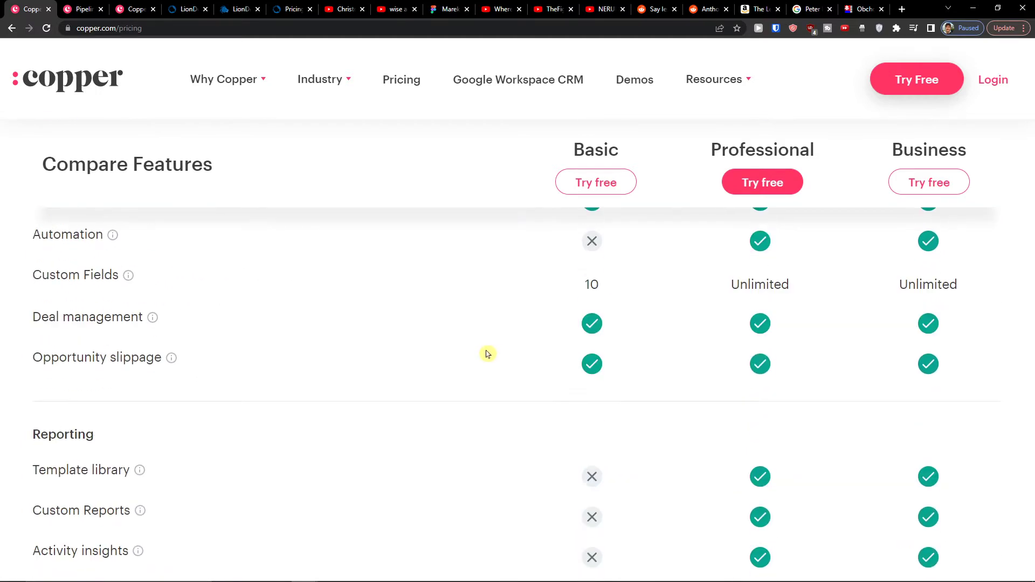
pyautogui.scroll(-1, 487, 354)
pyautogui.scroll(-1, 571, 365)
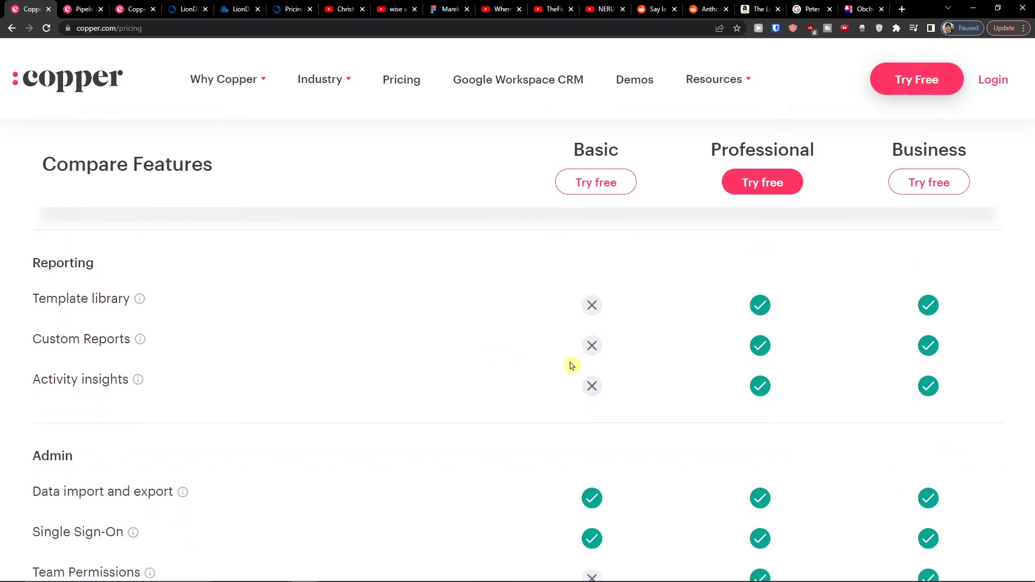
pyautogui.scroll(-5, 555, 366)
pyautogui.scroll(-3, 552, 370)
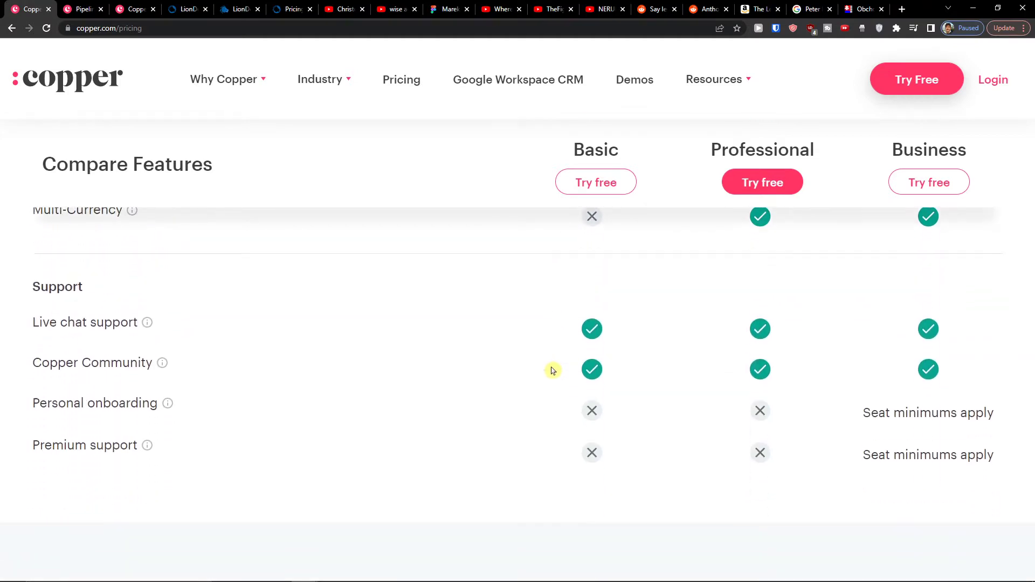
pyautogui.scroll(20, 469, 394)
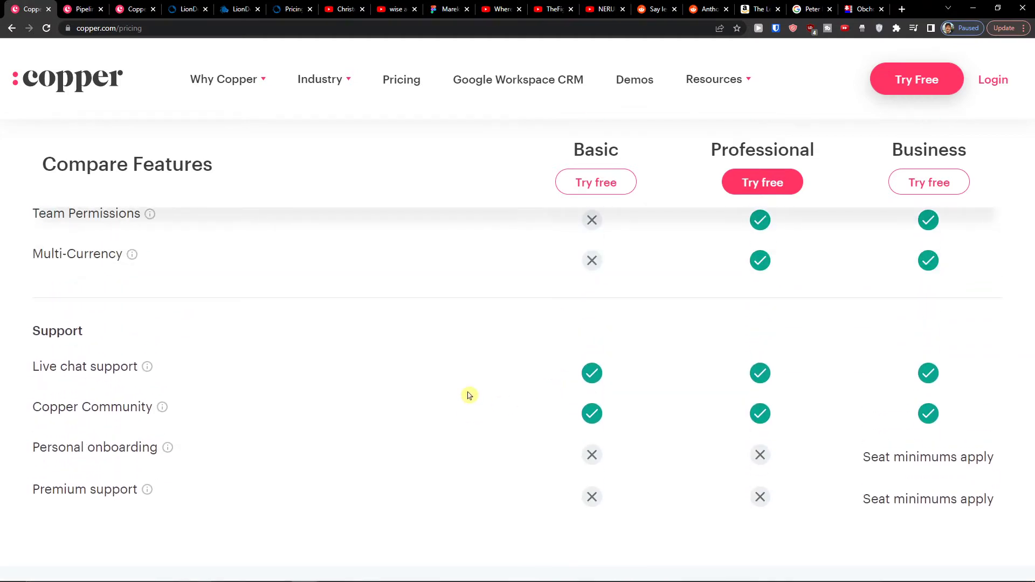
pyautogui.scroll(10, 534, 389)
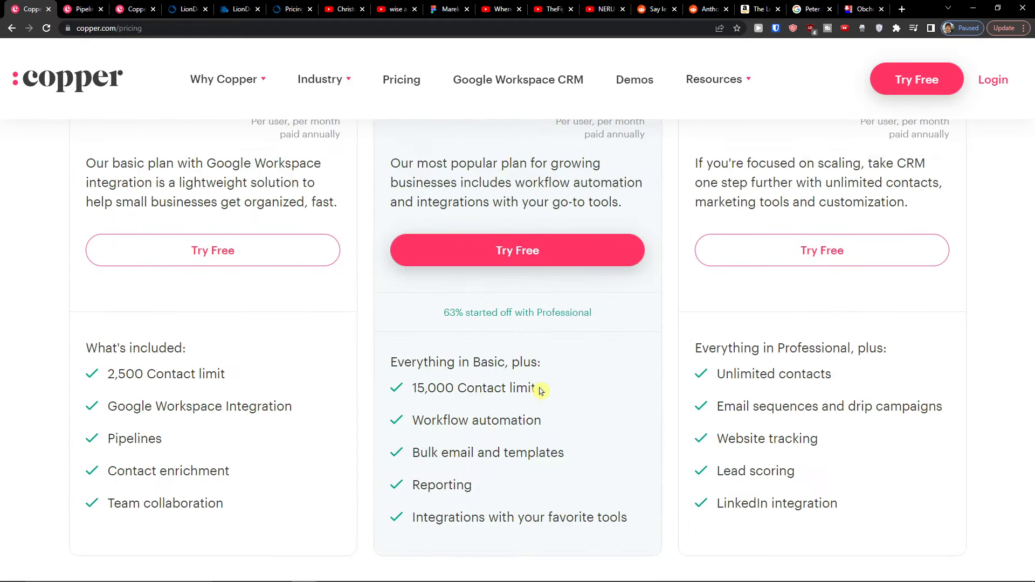
pyautogui.click(61, 6)
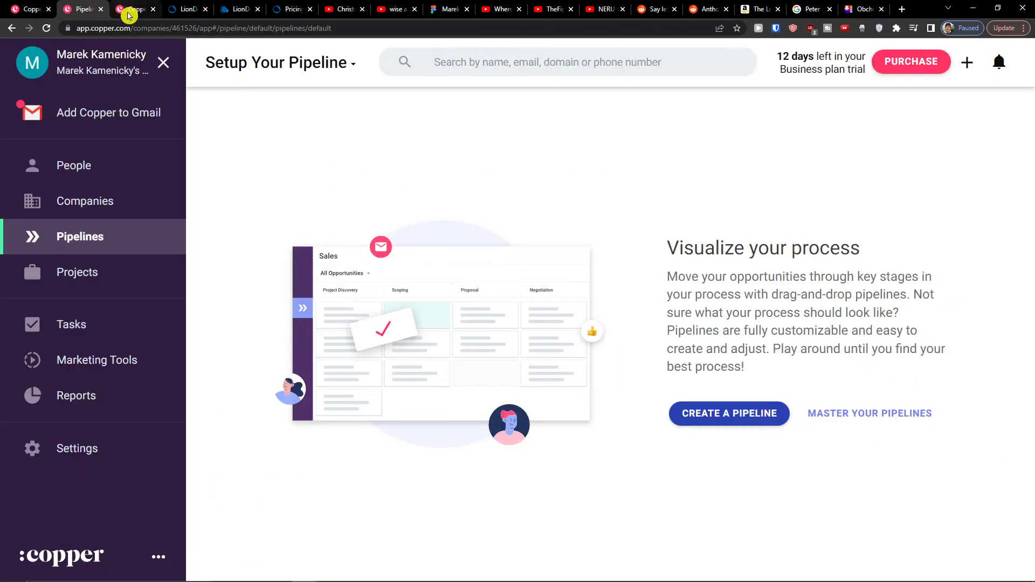
# Step: Switch back to the copper.com pricing tab showing the Basic, Professional and Business prices
pyautogui.click(48, 5)
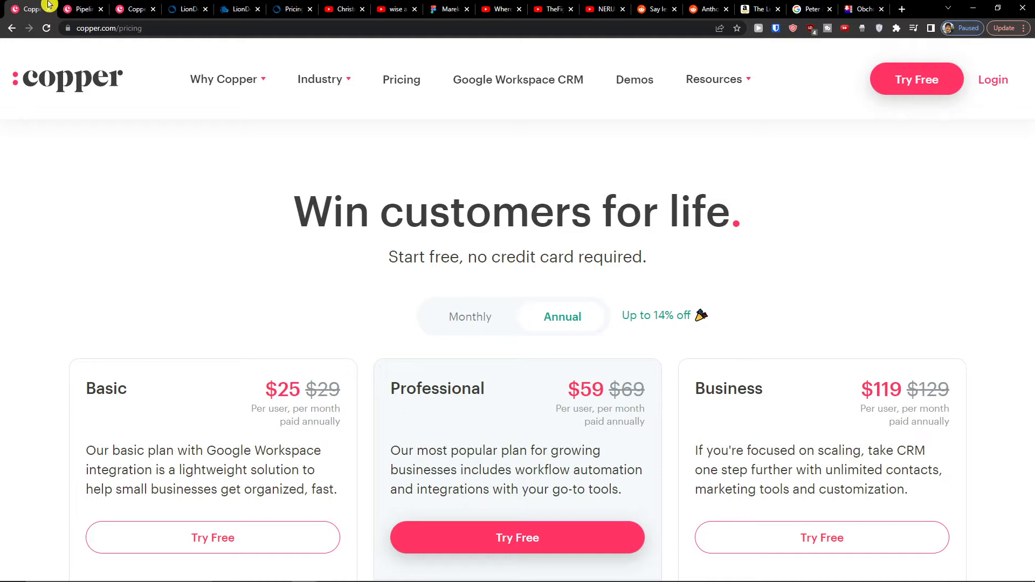
pyautogui.click(900, 7)
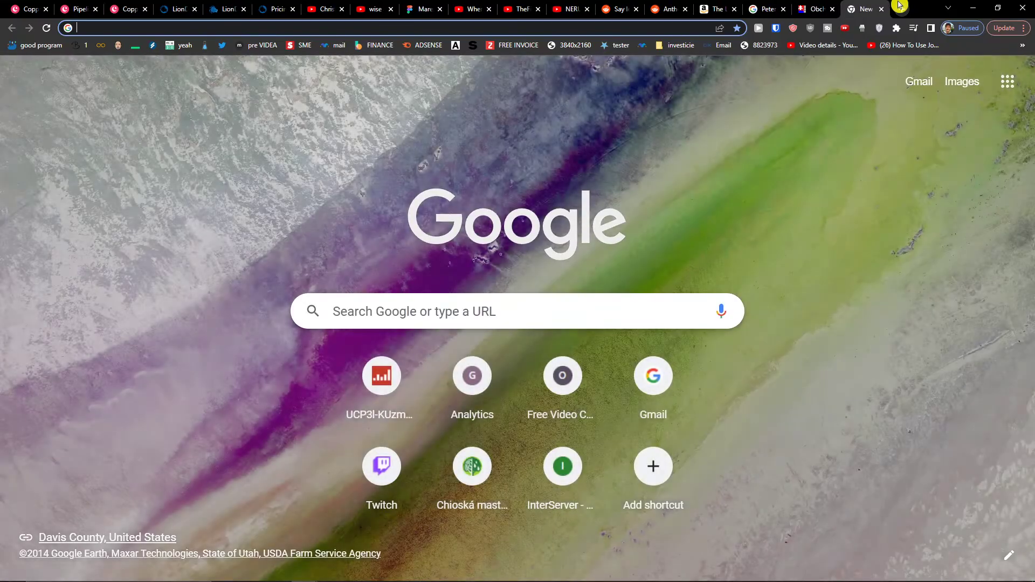
pyautogui.write('pipedrive crm')
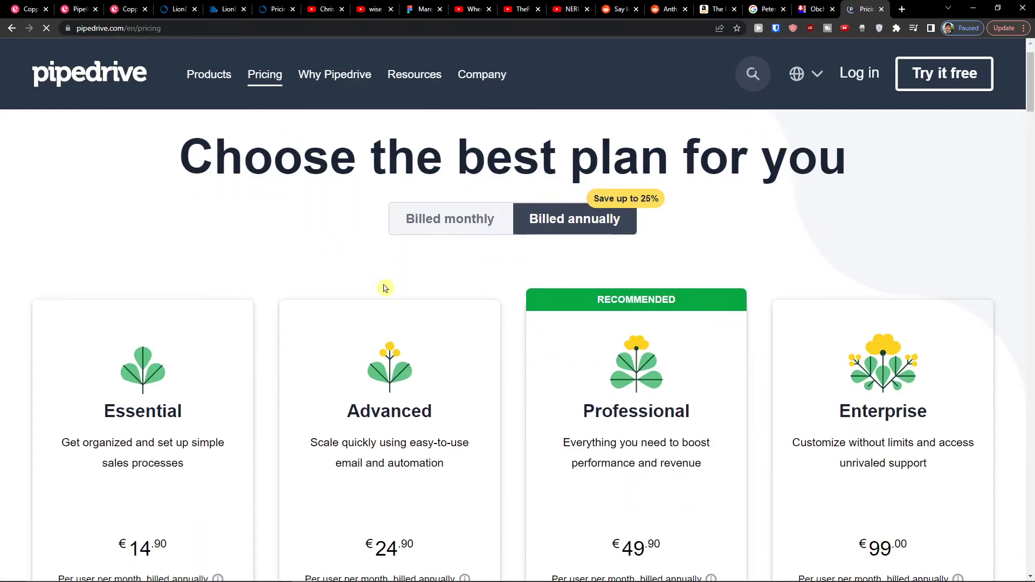
pyautogui.scroll(-7, 385, 288)
pyautogui.scroll(4, 621, 307)
pyautogui.moveTo(576, 274); pyautogui.dragTo(662, 358)
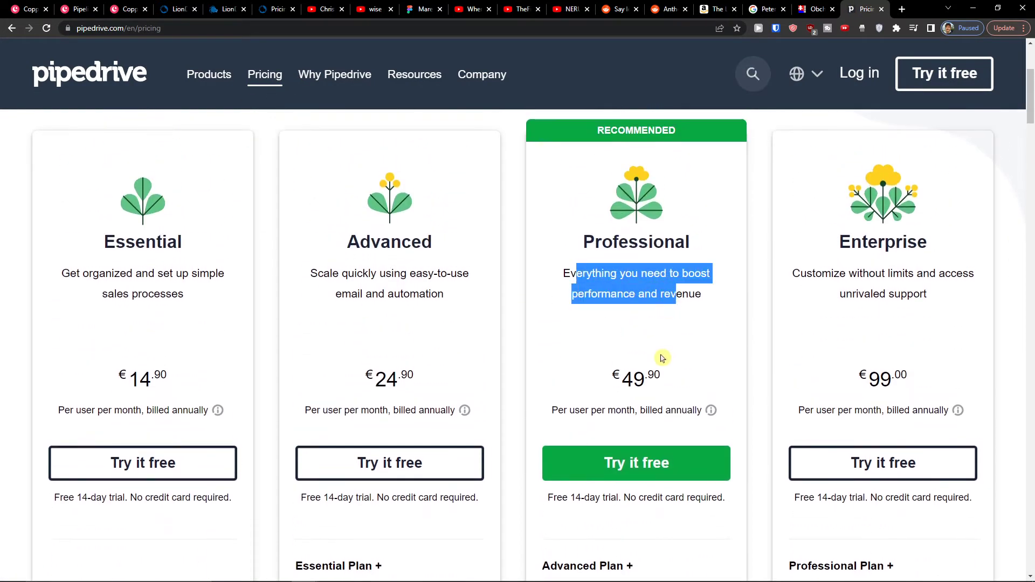
pyautogui.click(661, 361)
pyautogui.doubleClick(633, 379)
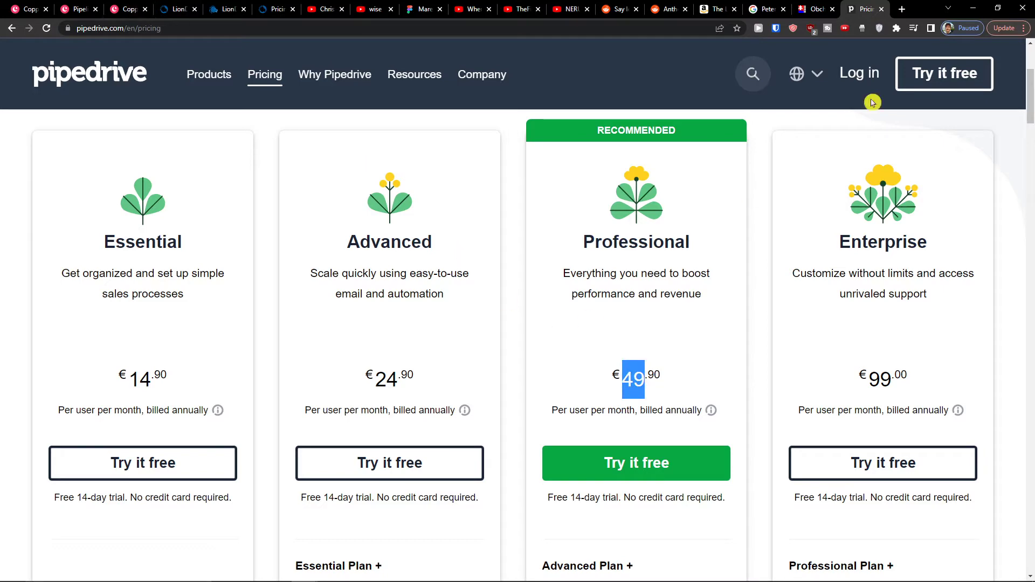
pyautogui.click(880, 9)
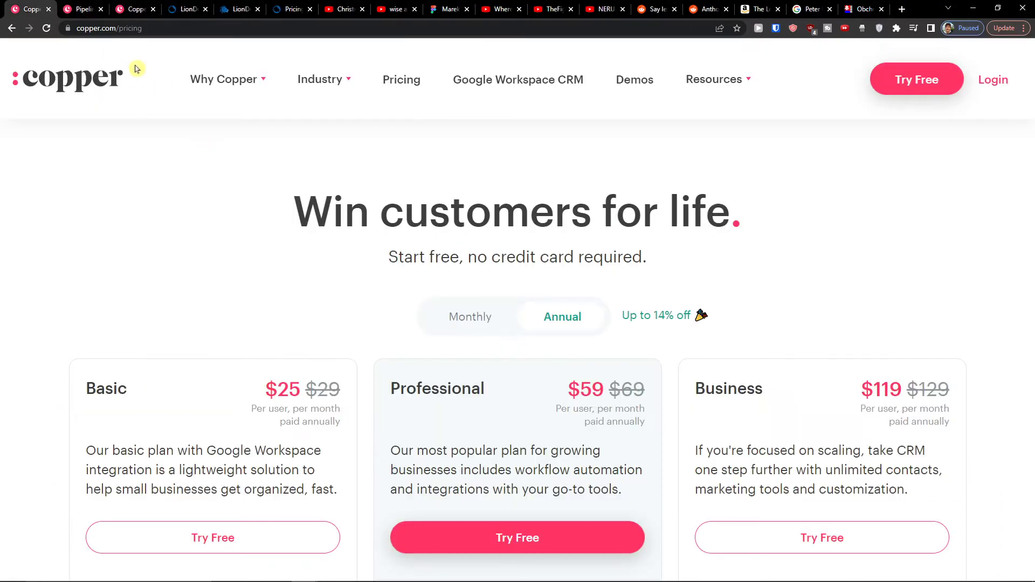
# Step: Highlight the Professional plan's $59 $69 prices, scan the plan lists, and return to Pipelines
pyautogui.moveTo(570, 392); pyautogui.dragTo(603, 400)
pyautogui.tripleClick(600, 399)
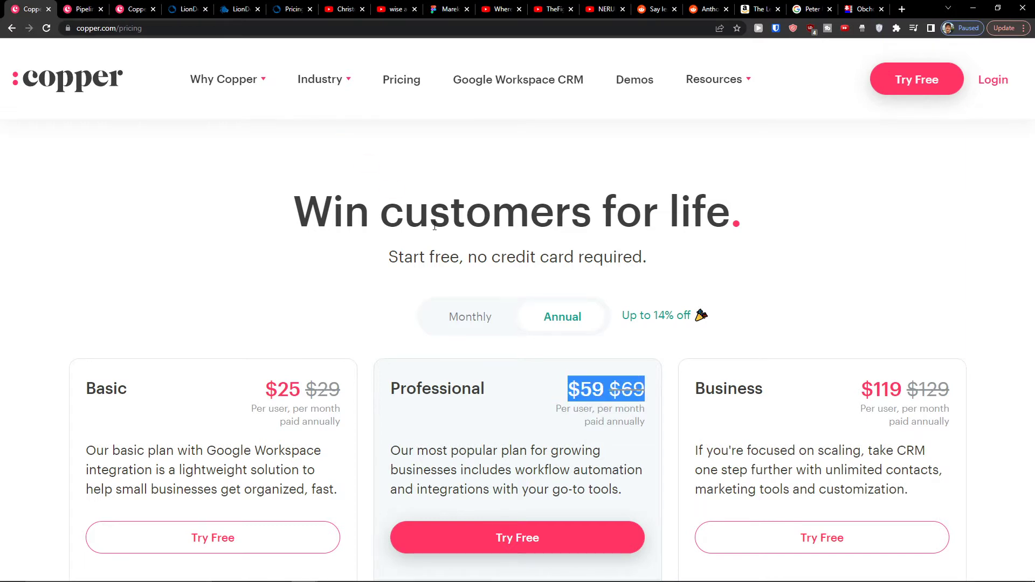
pyautogui.scroll(-4, 551, 415)
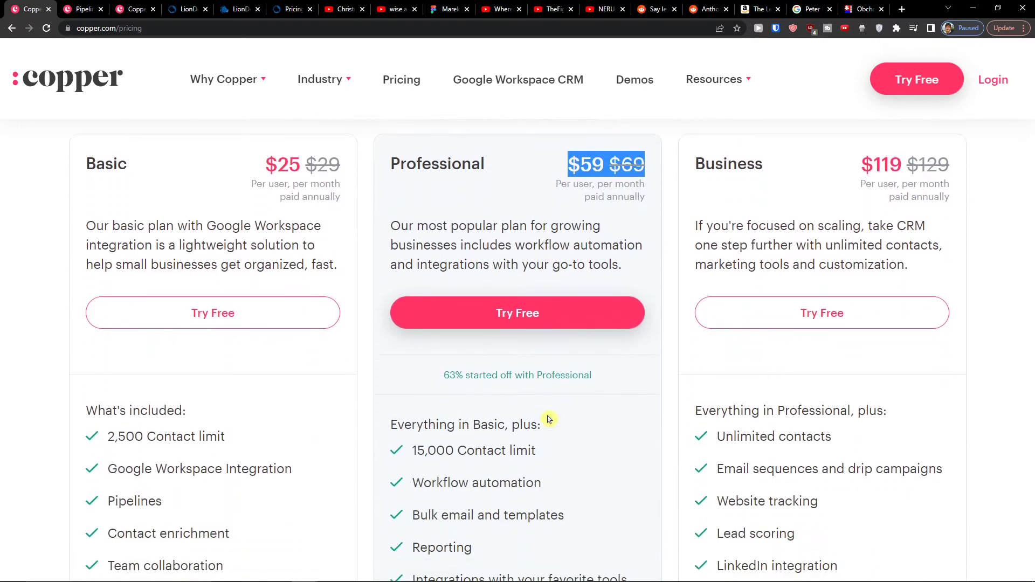
pyautogui.scroll(1, 550, 420)
pyautogui.scroll(1, 550, 420)
pyautogui.scroll(-3, 372, 383)
pyautogui.scroll(1, 372, 383)
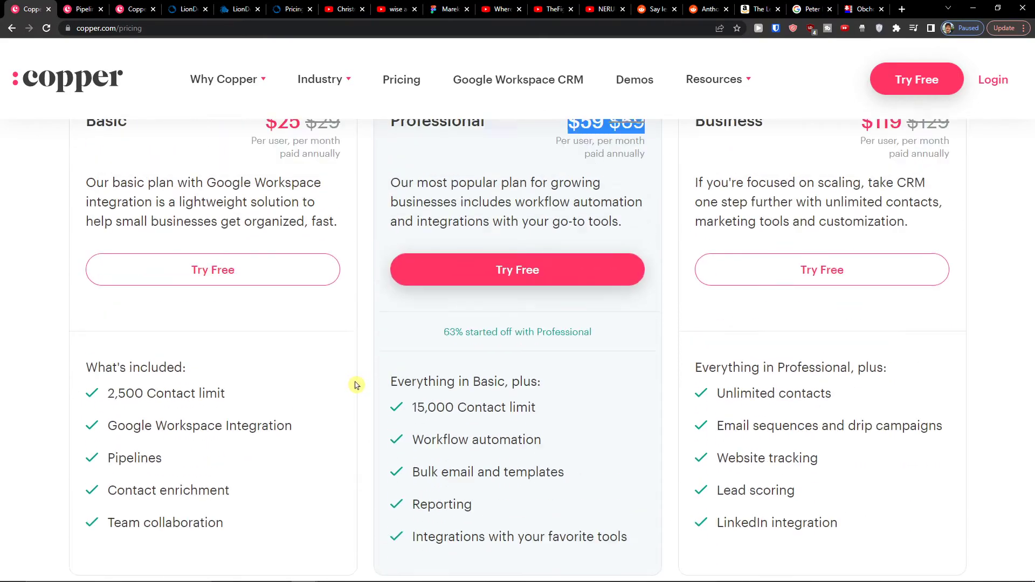
pyautogui.click(82, 9)
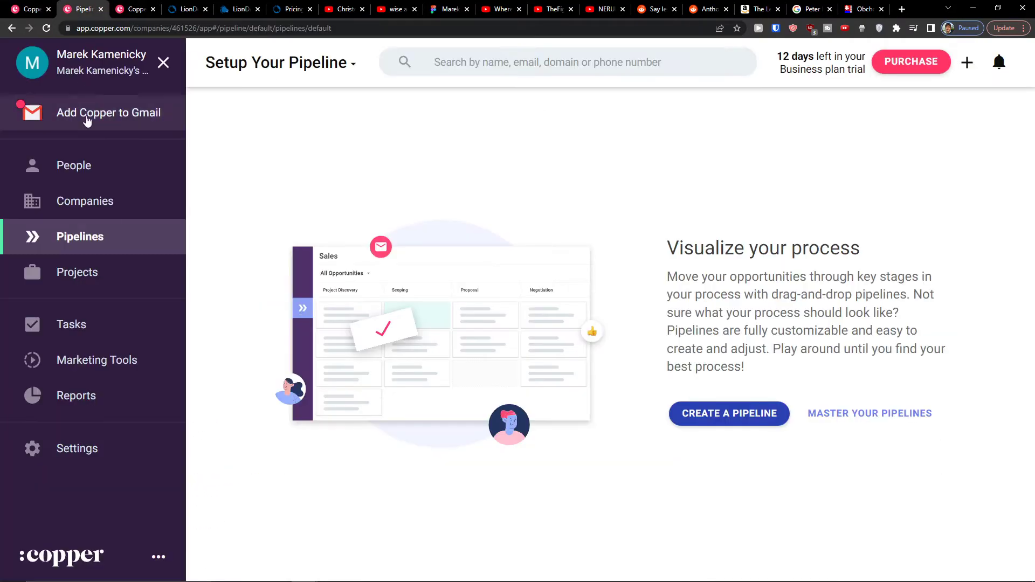
pyautogui.click(104, 202)
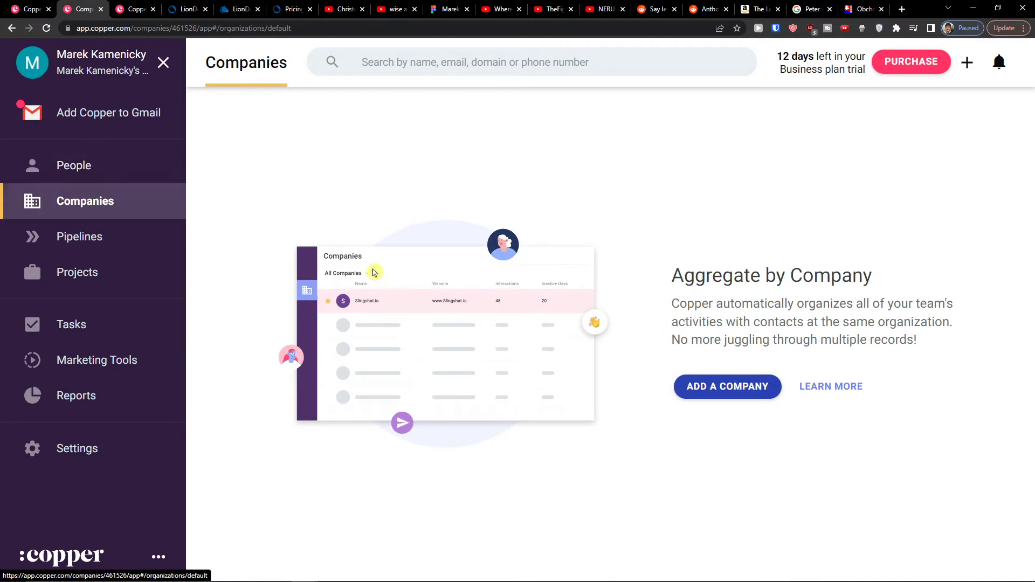
pyautogui.click(698, 392)
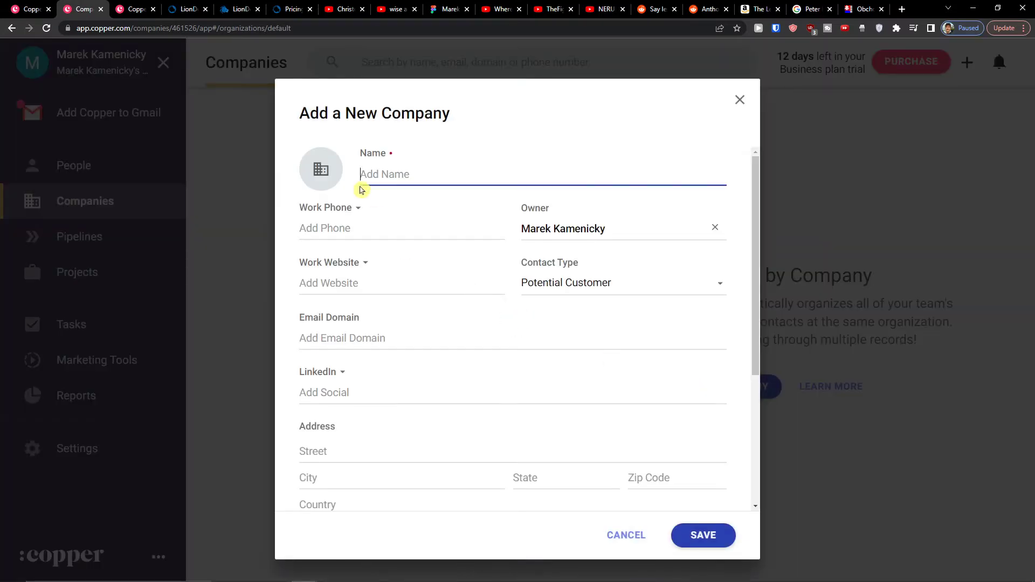
pyautogui.scroll(-4, 593, 402)
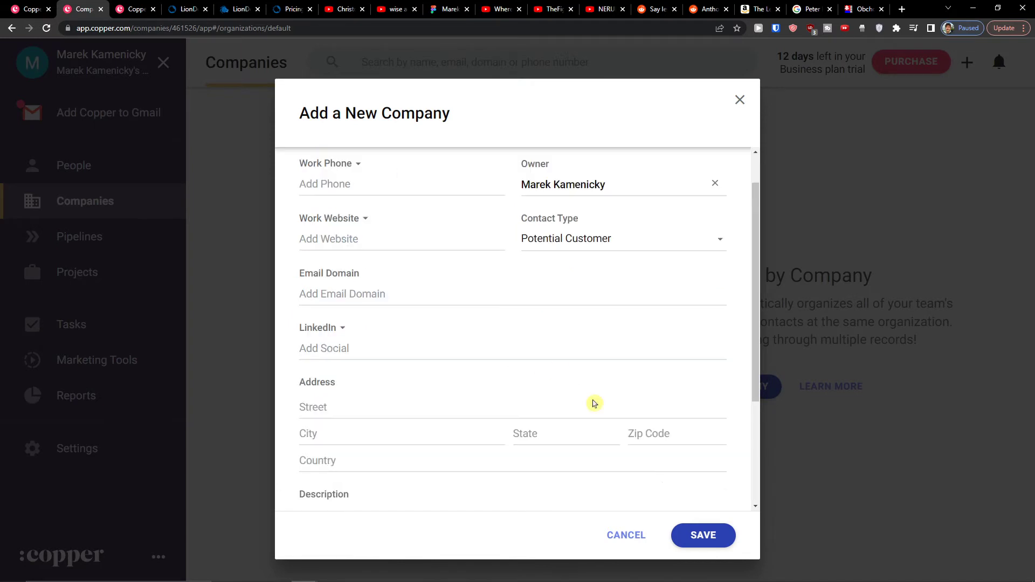
pyautogui.scroll(1, 670, 497)
pyautogui.scroll(3, 676, 507)
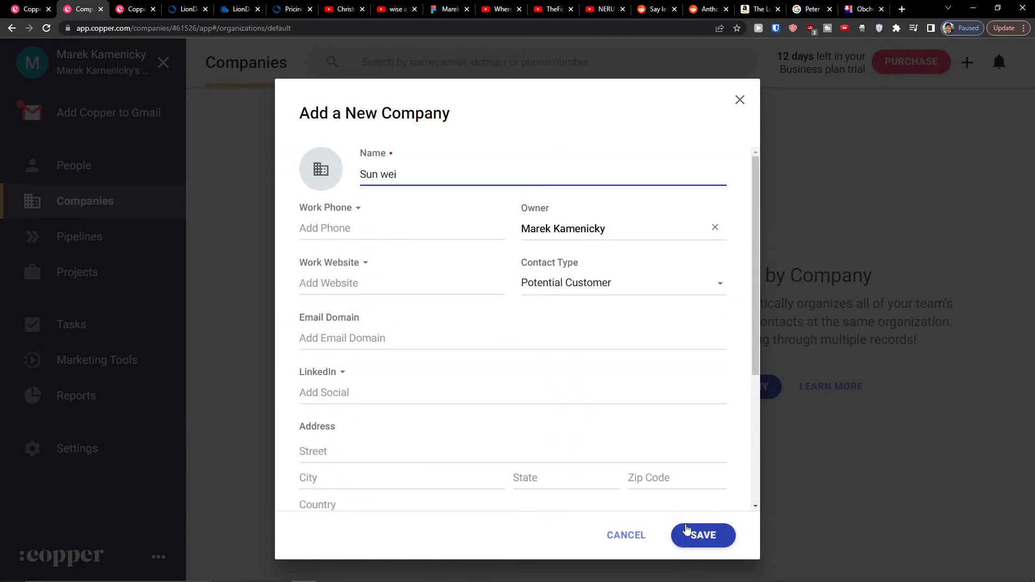
pyautogui.click(703, 541)
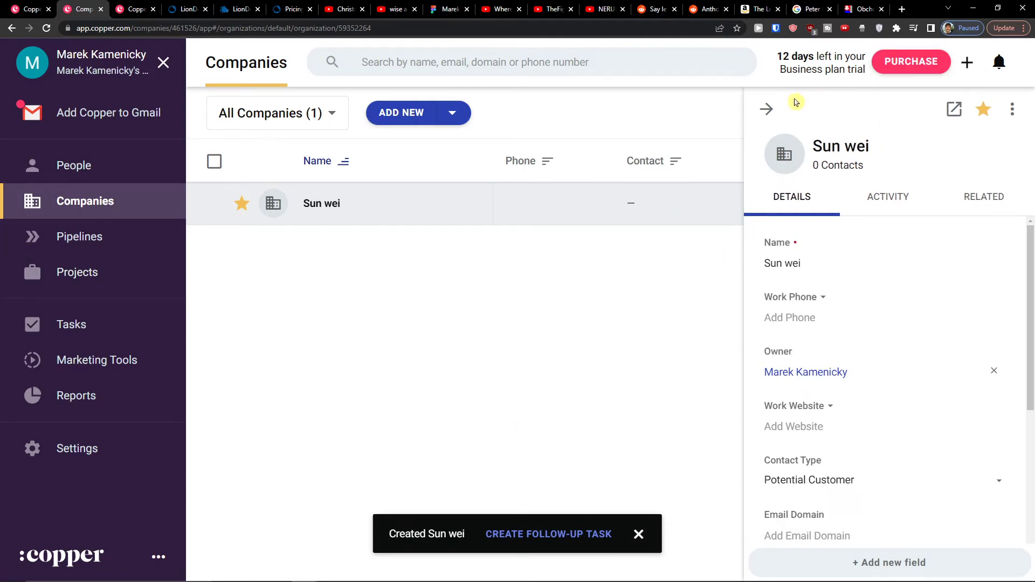
pyautogui.click(766, 109)
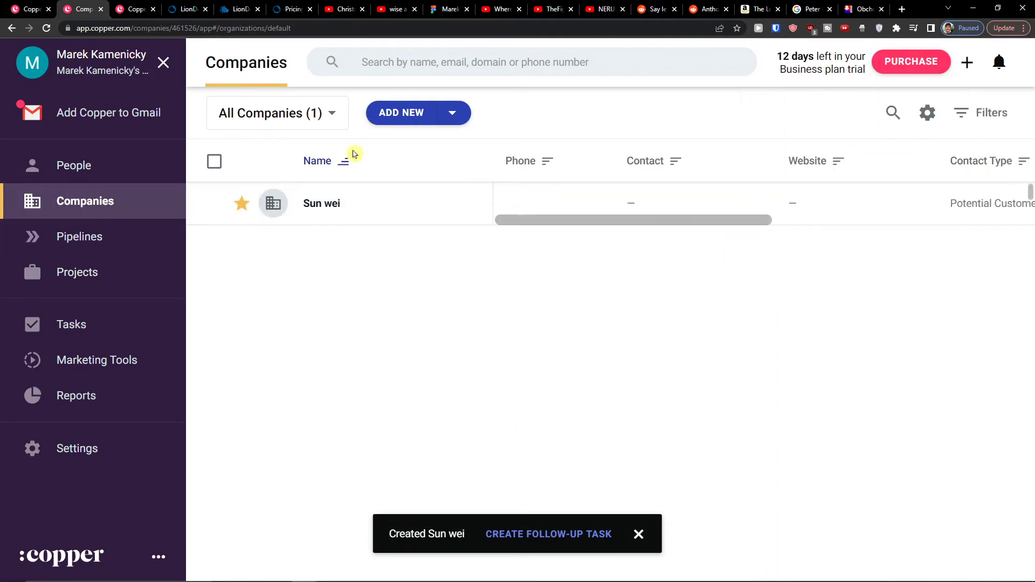
pyautogui.click(84, 171)
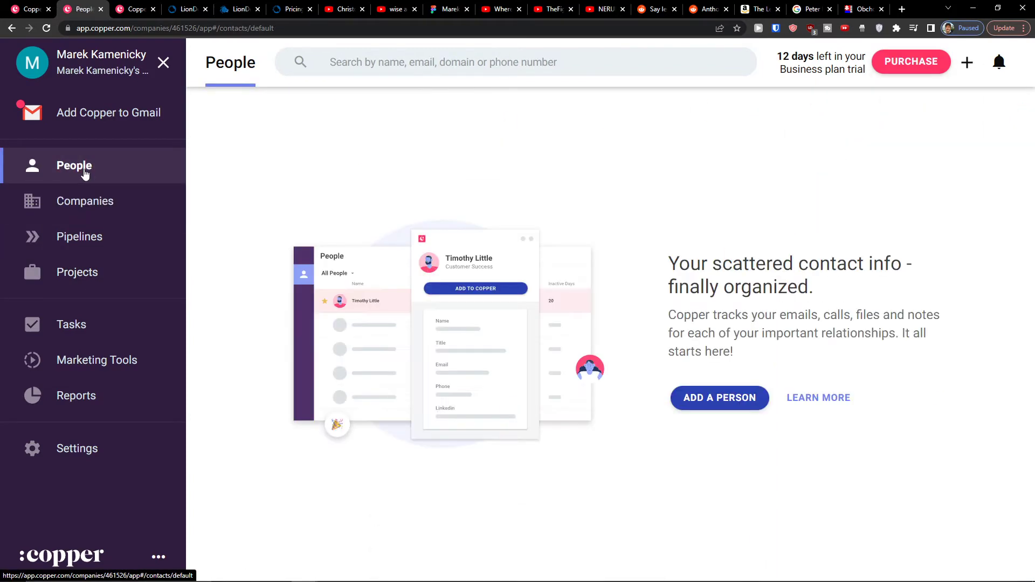
pyautogui.click(718, 408)
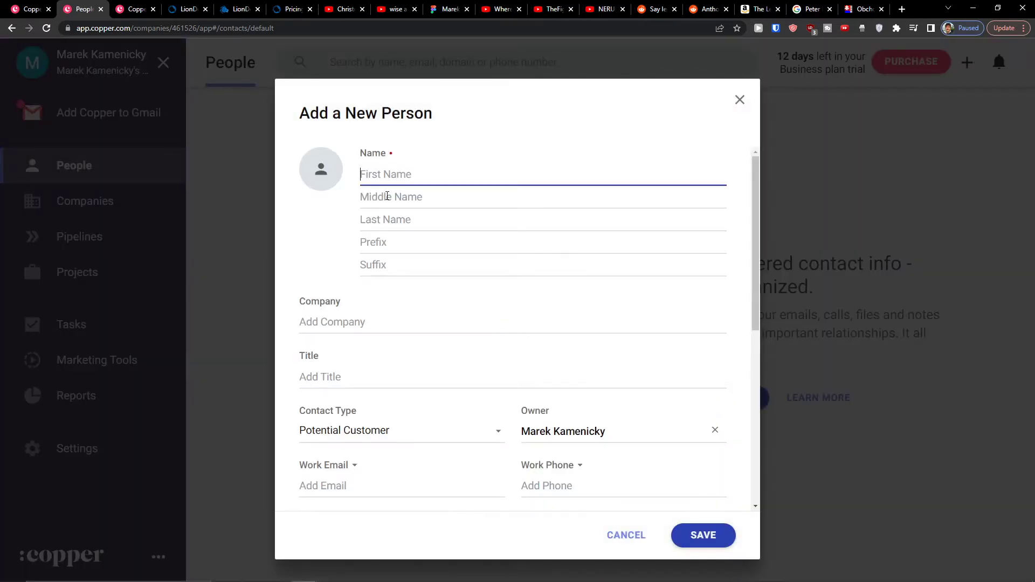
pyautogui.write('Marcus')
pyautogui.press('Tab')
pyautogui.press('Tab')
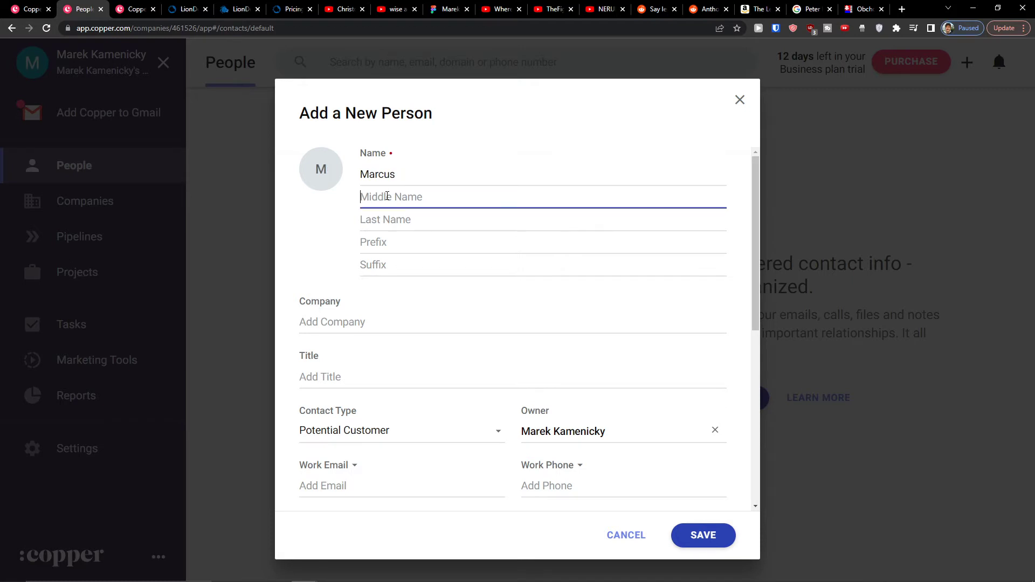
pyautogui.write('Client')
pyautogui.press('Tab')
pyautogui.press('Tab')
pyautogui.press('Tab')
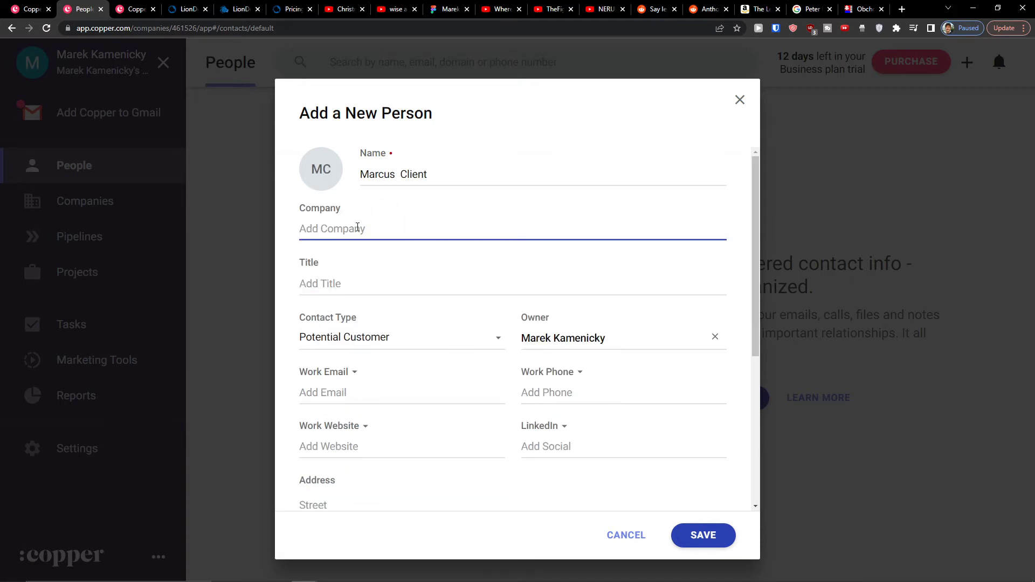
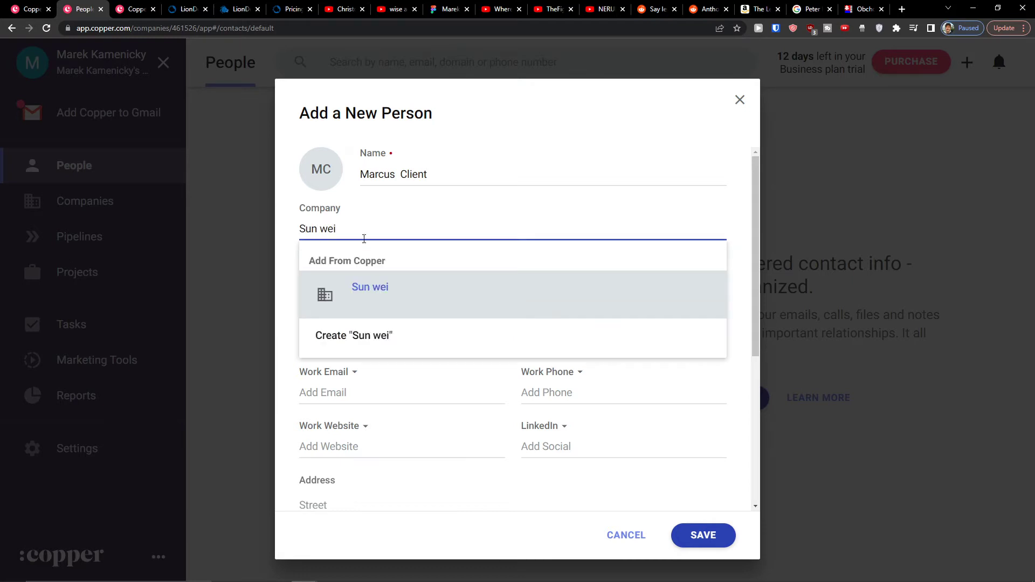
pyautogui.click(370, 296)
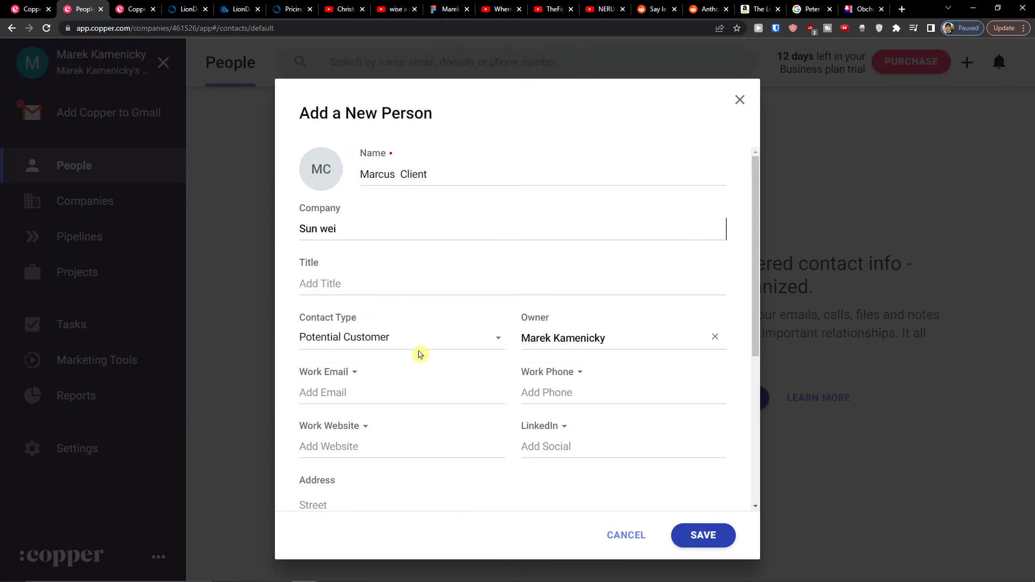
# Step: Save the new contact and close its details panel
pyautogui.scroll(-1, 424, 367)
pyautogui.scroll(-1, 421, 376)
pyautogui.scroll(1, 421, 376)
pyautogui.scroll(-1, 422, 377)
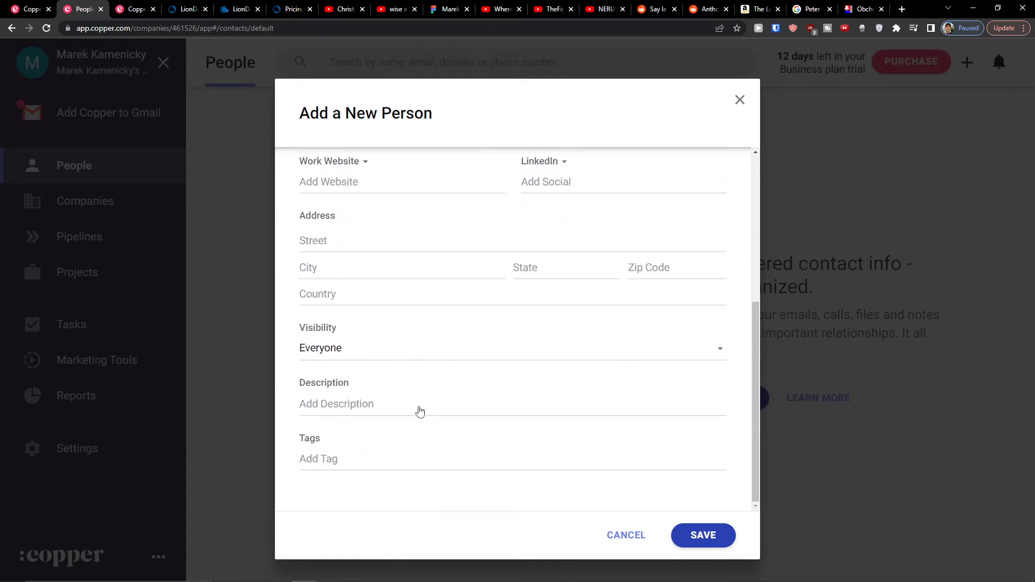
pyautogui.click(692, 535)
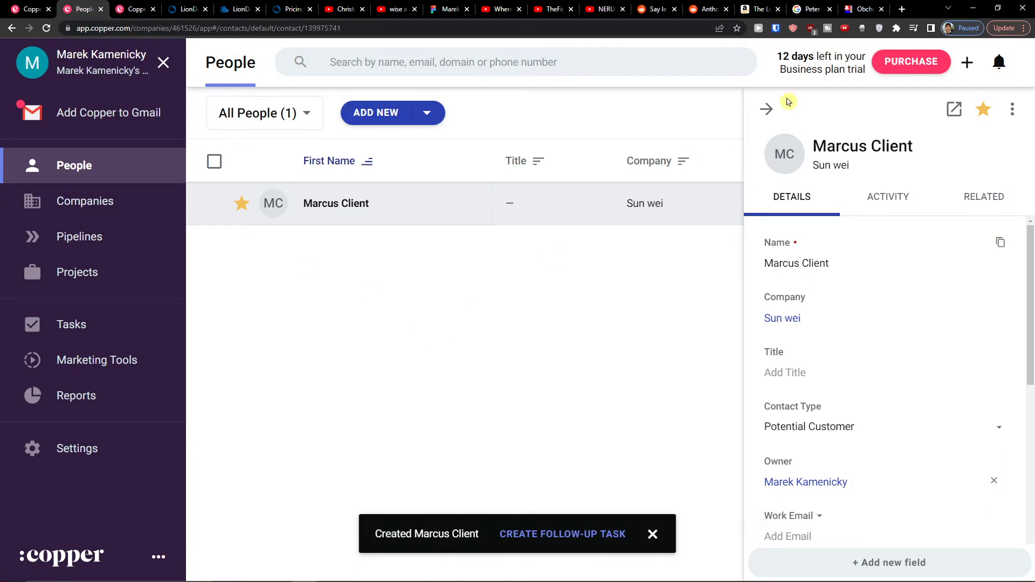
pyautogui.click(766, 109)
pyautogui.click(127, 201)
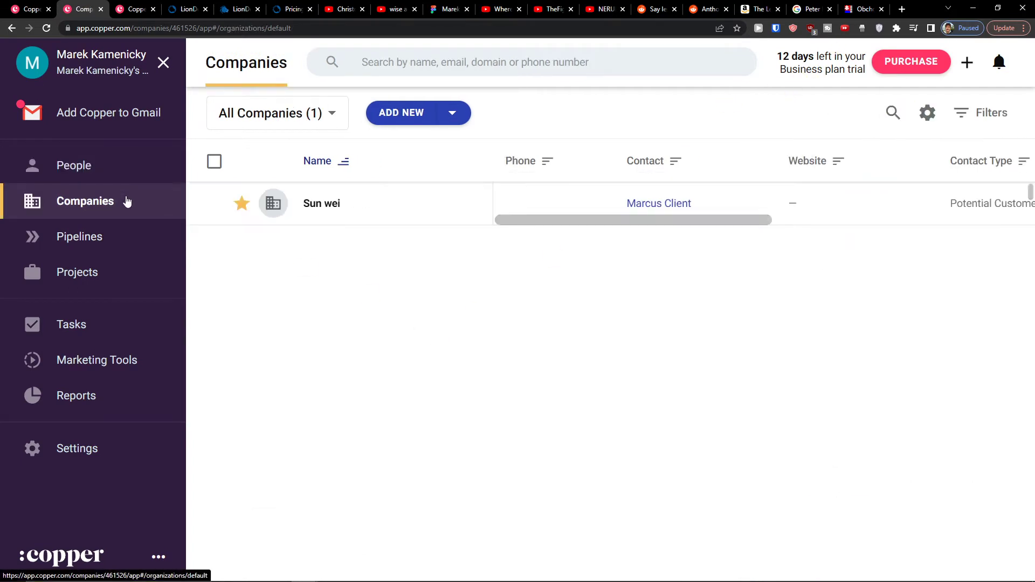
pyautogui.click(110, 227)
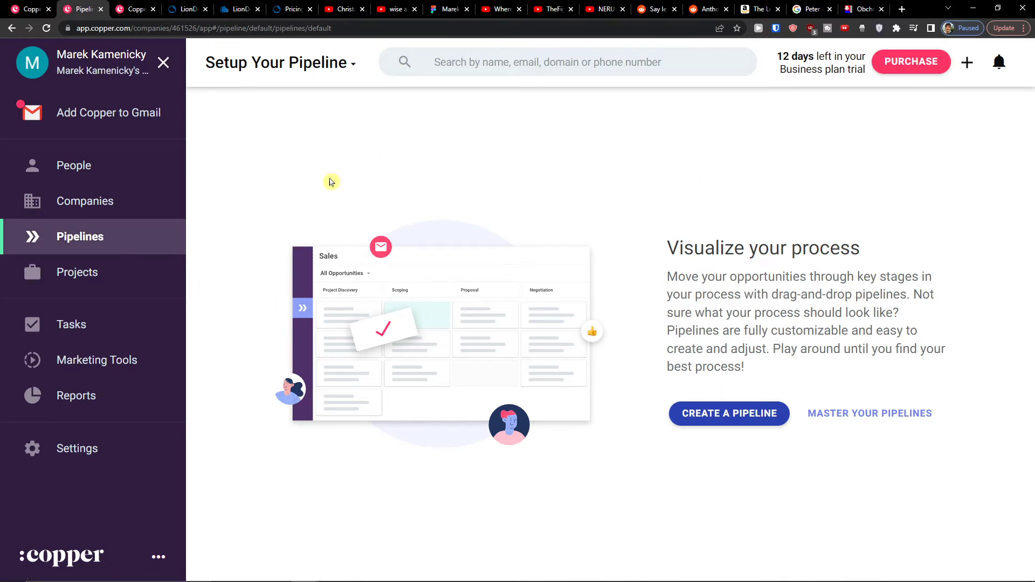
pyautogui.click(727, 412)
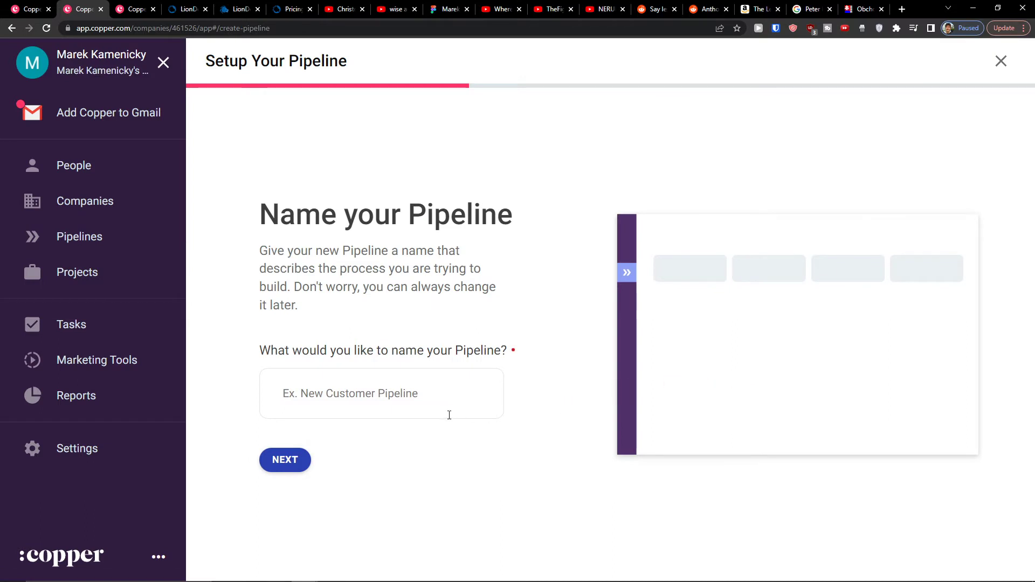
pyautogui.click(432, 406)
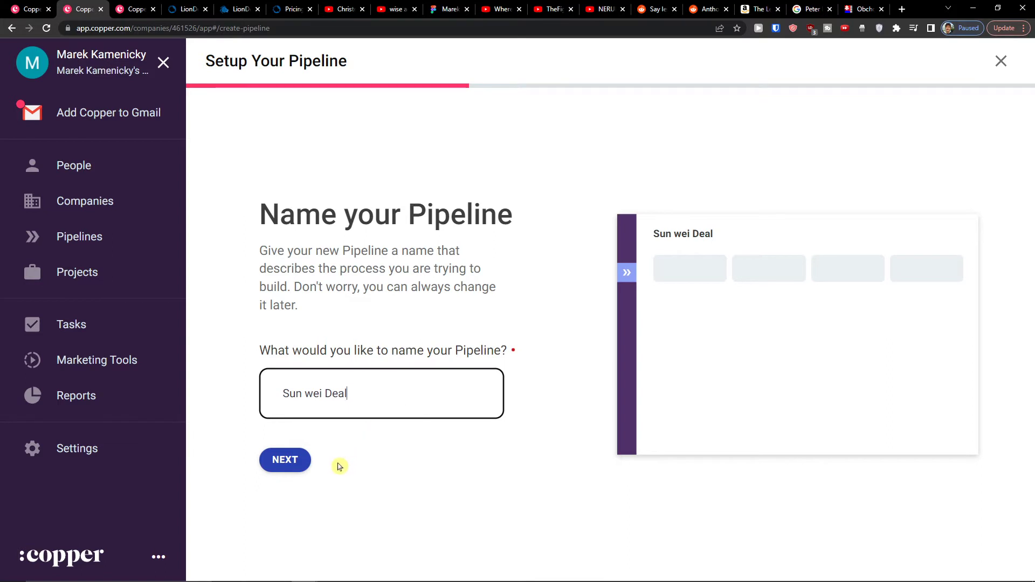
# Step: Continue to the pipeline's stages and name Stage 1 'New'
pyautogui.click(284, 460)
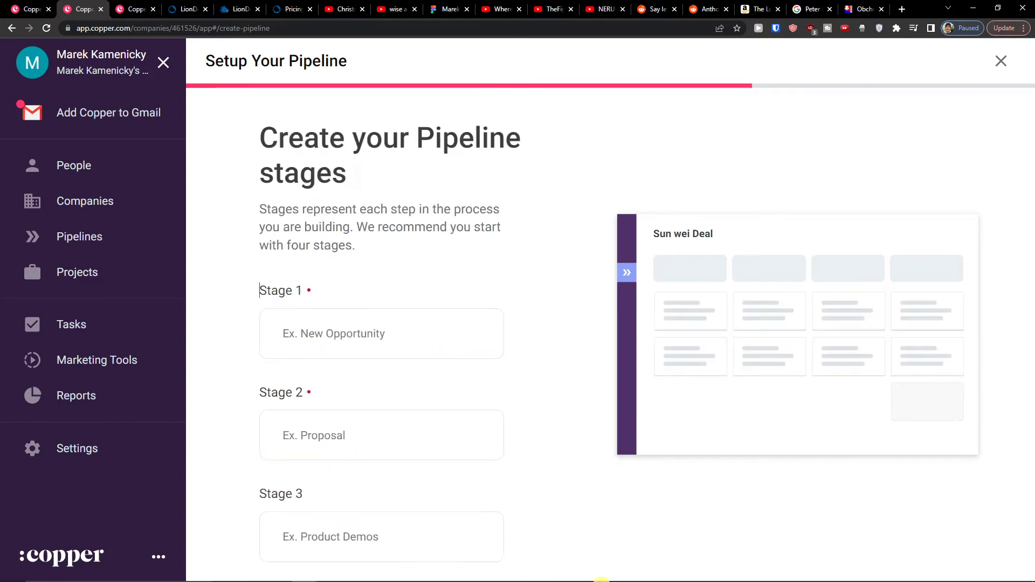
pyautogui.scroll(-2, 398, 309)
pyautogui.scroll(-2, 400, 307)
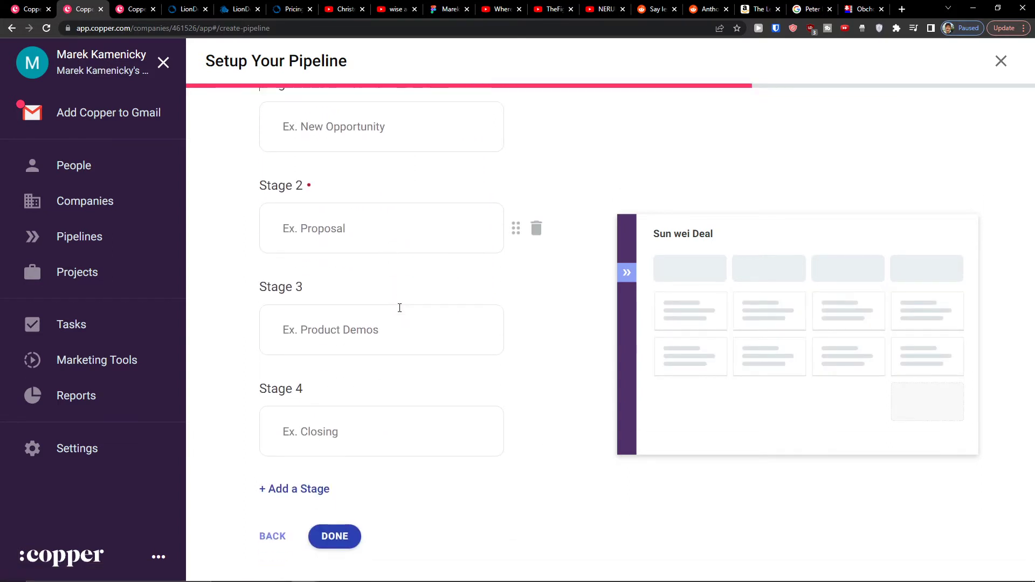
pyautogui.scroll(2, 400, 308)
pyautogui.click(405, 218)
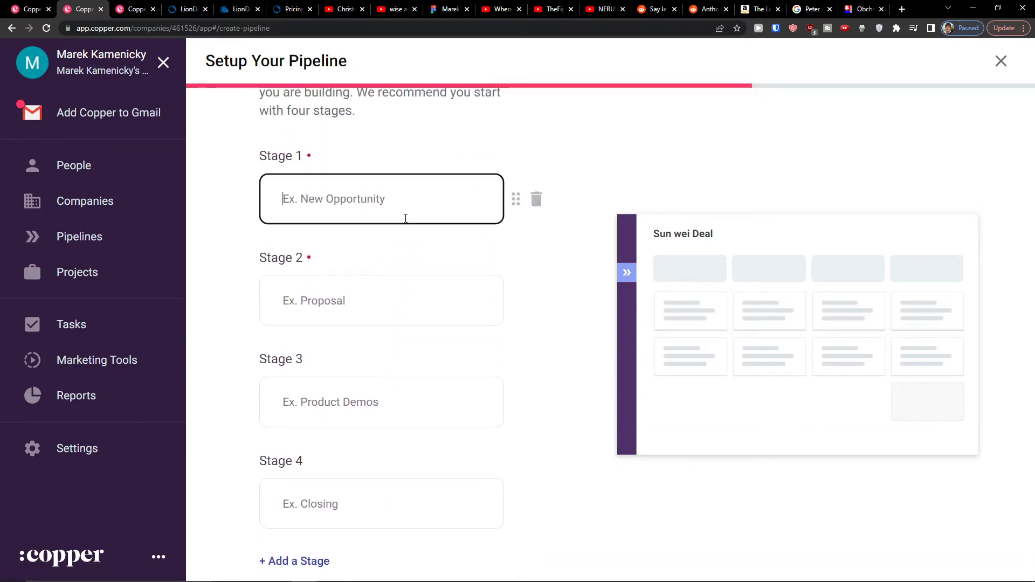
pyautogui.scroll(1, 423, 247)
pyautogui.moveTo(521, 271); pyautogui.dragTo(420, 266)
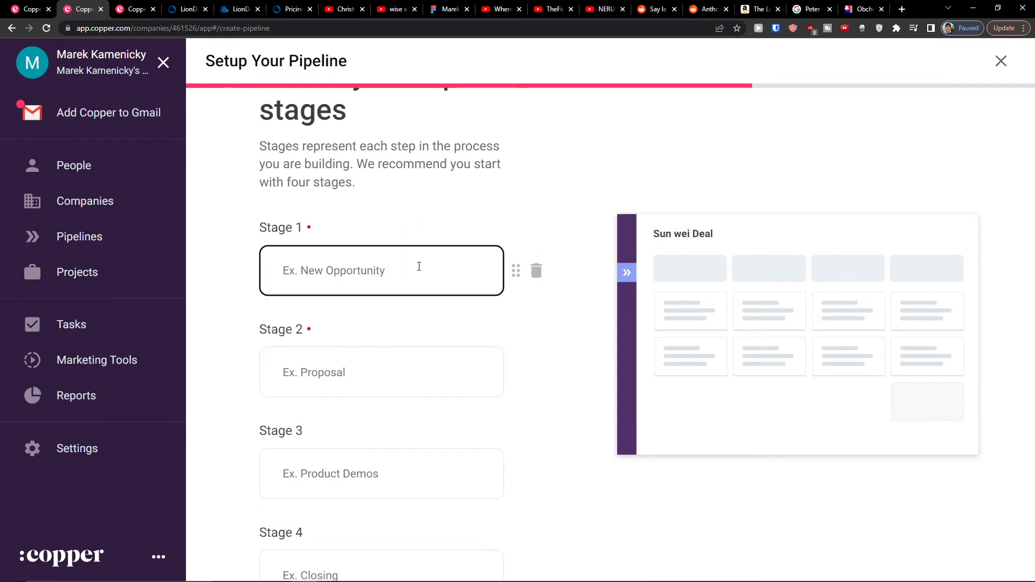
pyautogui.write('New')
pyautogui.press('Tab')
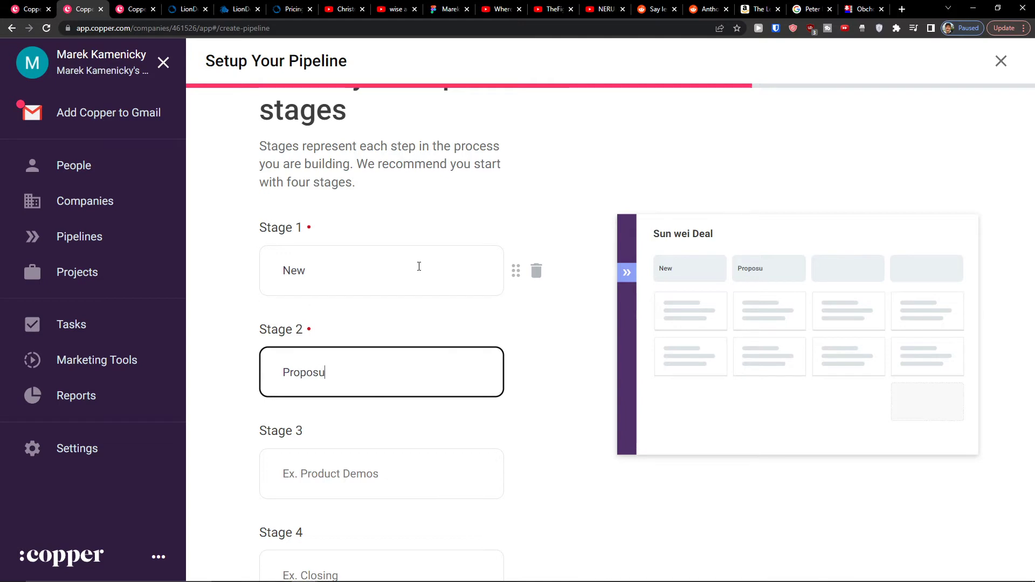
# Step: Name stages 3 and 4 'Product Demons' and 'CLosing', then finish the pipeline
pyautogui.press('Tab')
pyautogui.write('P')
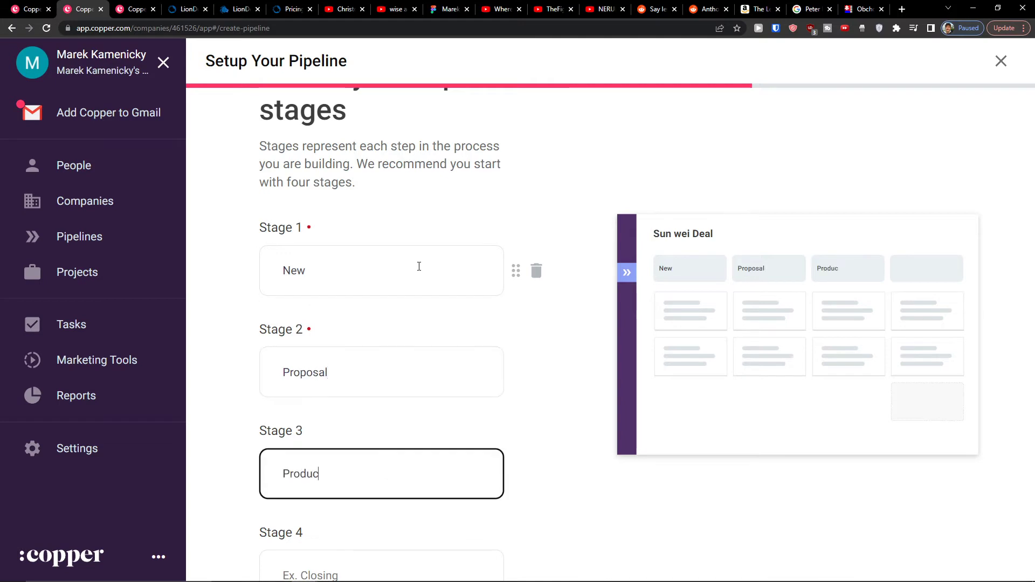
pyautogui.write('roduct Demons')
pyautogui.scroll(-3, 418, 266)
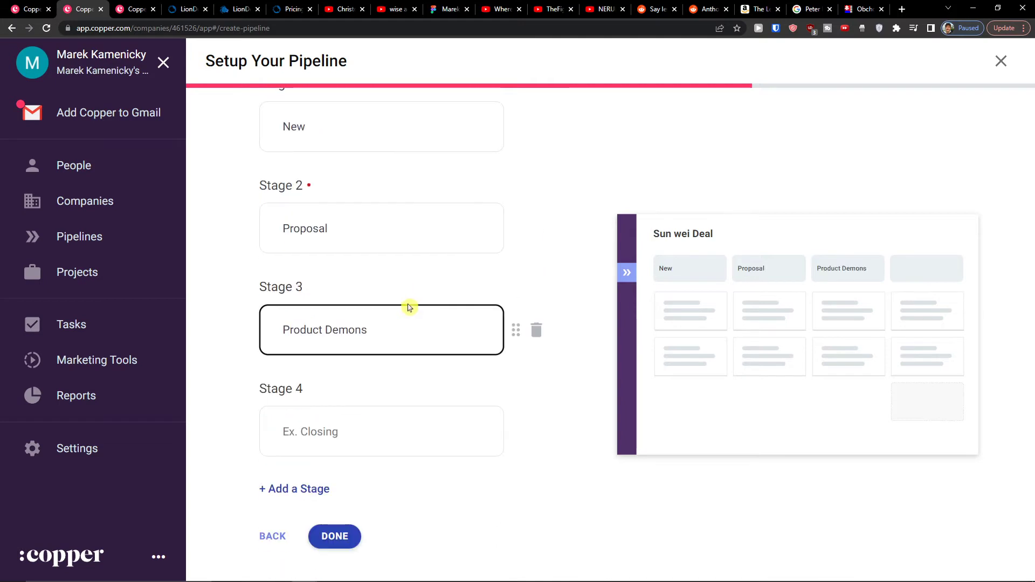
pyautogui.click(323, 427)
pyautogui.write('CLosing')
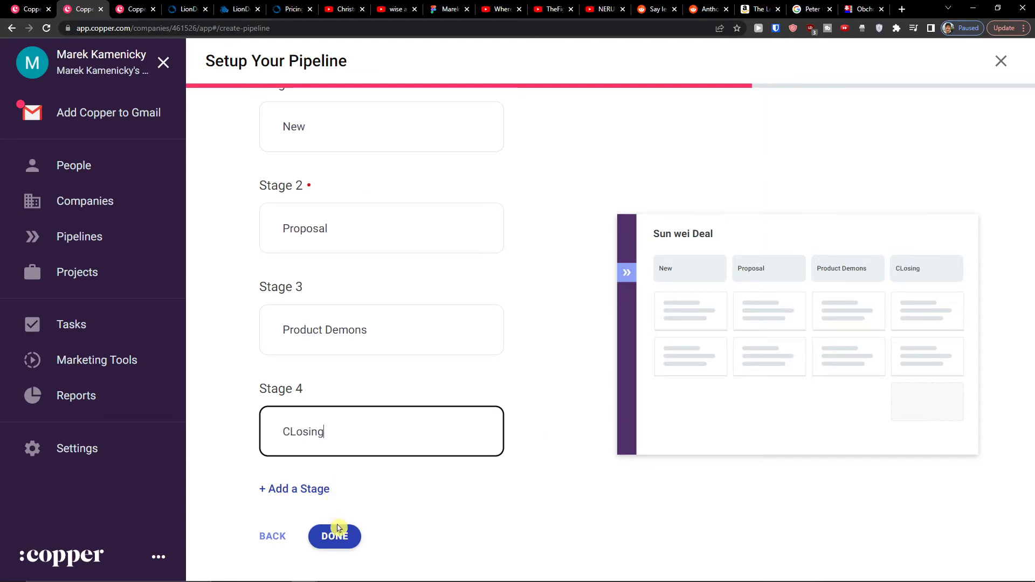
pyautogui.click(336, 527)
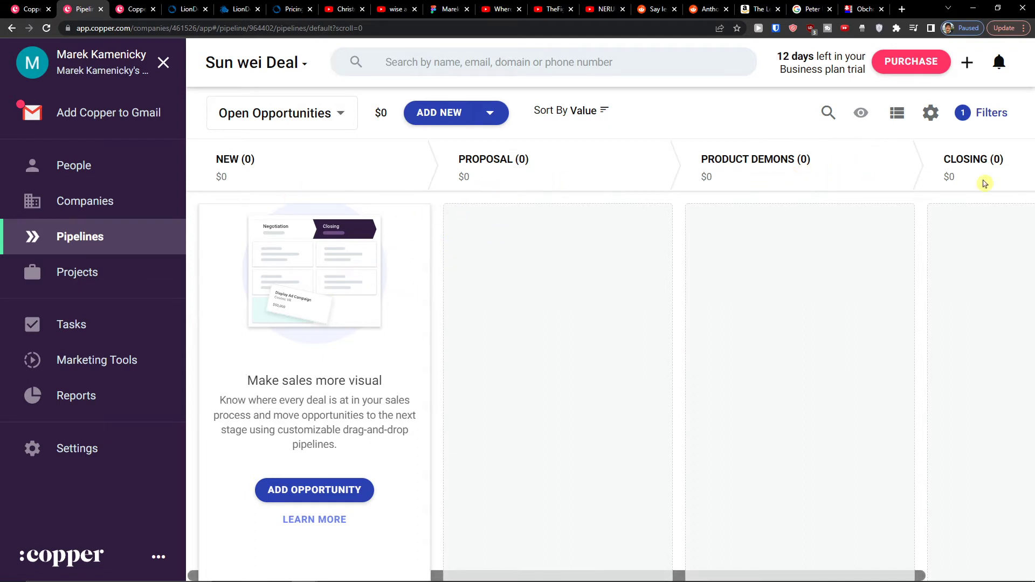
# Step: Start the Youtube Business opportunity and set the new contact as its primary contact
pyautogui.click(443, 114)
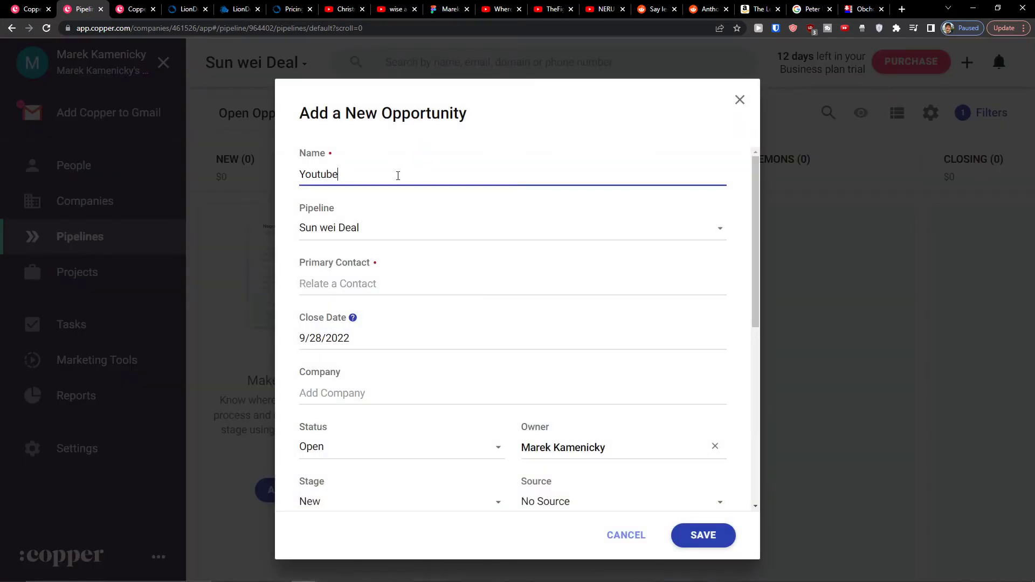
pyautogui.press('Tab')
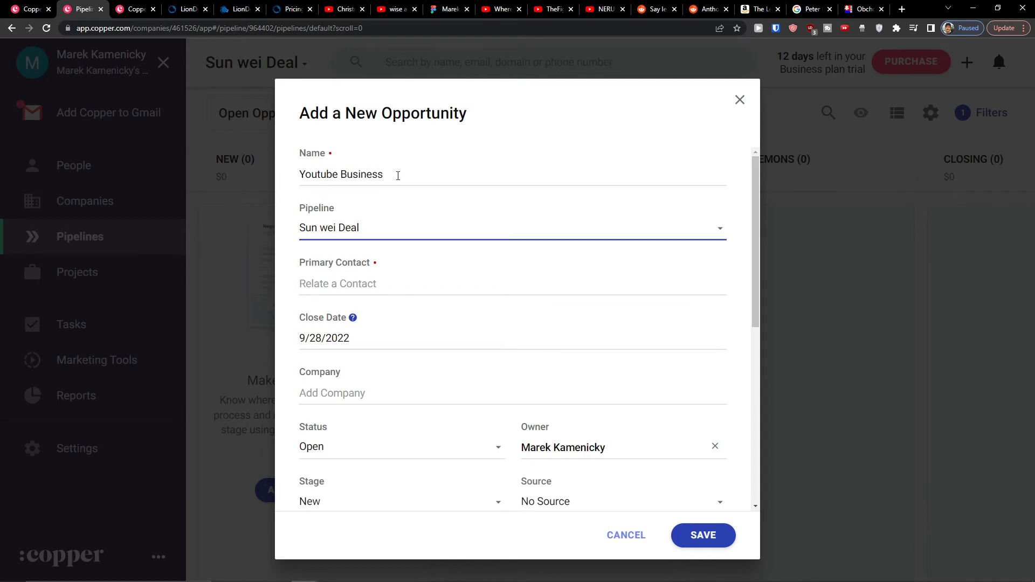
pyautogui.click(418, 285)
pyautogui.scroll(-1, 408, 334)
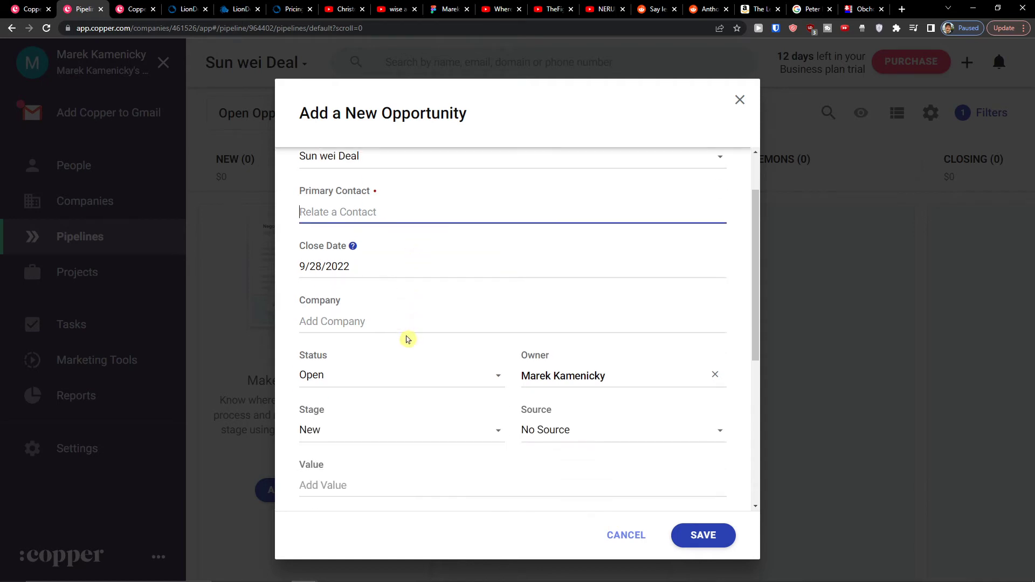
pyautogui.scroll(1, 407, 338)
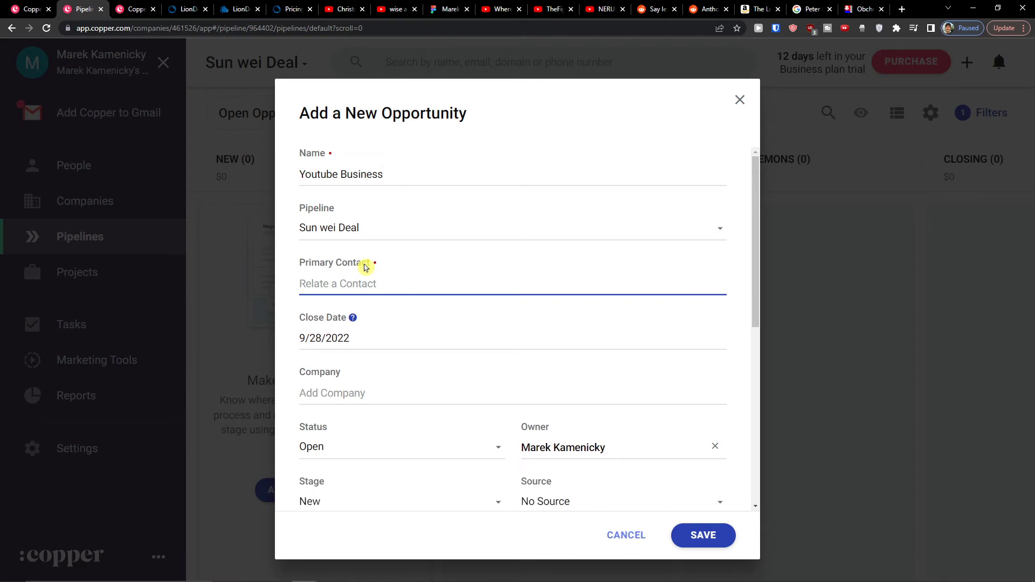
pyautogui.write('Mar')
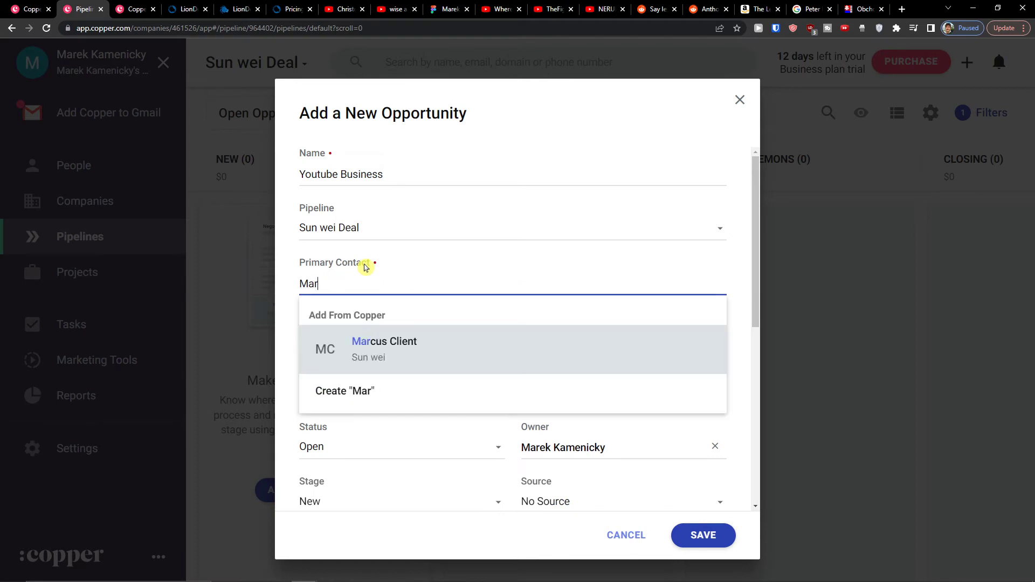
pyautogui.click(383, 339)
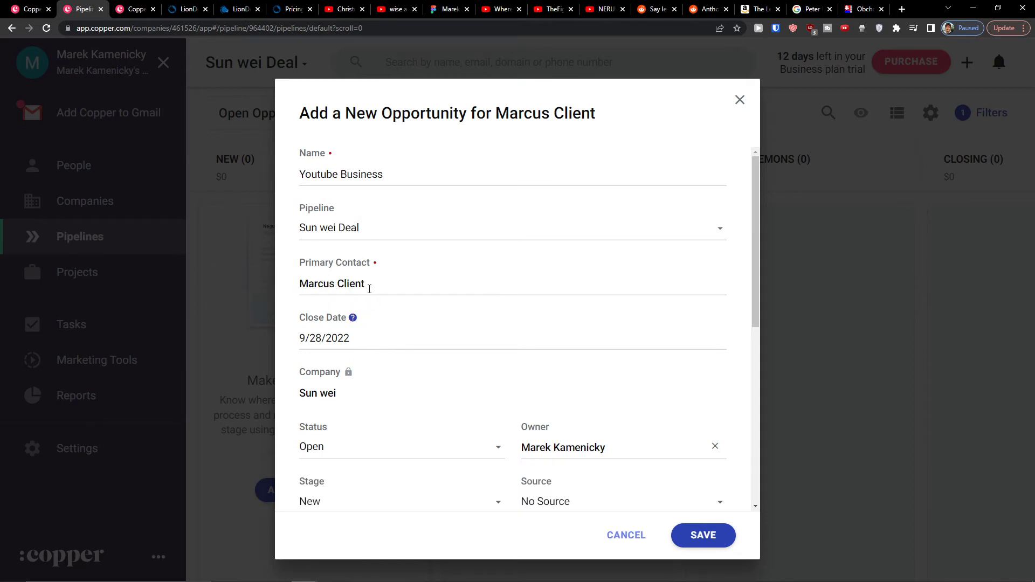
# Step: Set the opportunity's win percentage to 25% and save it
pyautogui.scroll(-6, 396, 426)
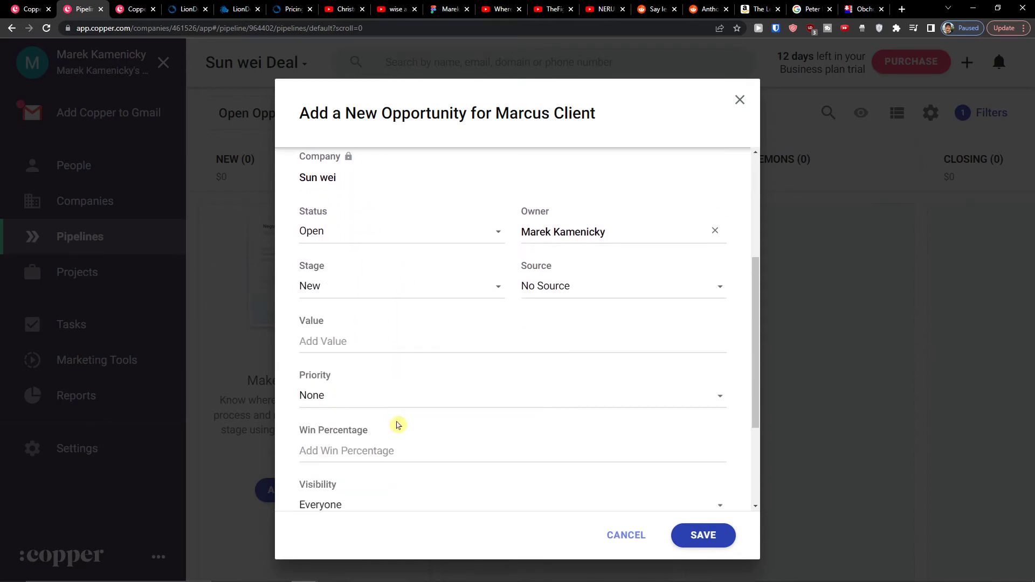
pyautogui.scroll(-2, 400, 425)
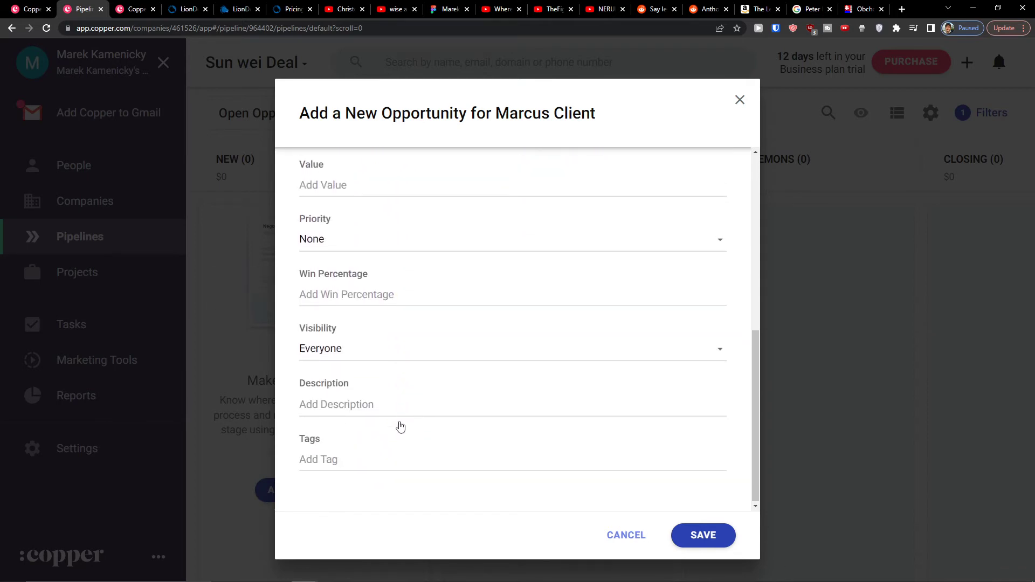
pyautogui.scroll(3, 399, 426)
pyautogui.click(390, 377)
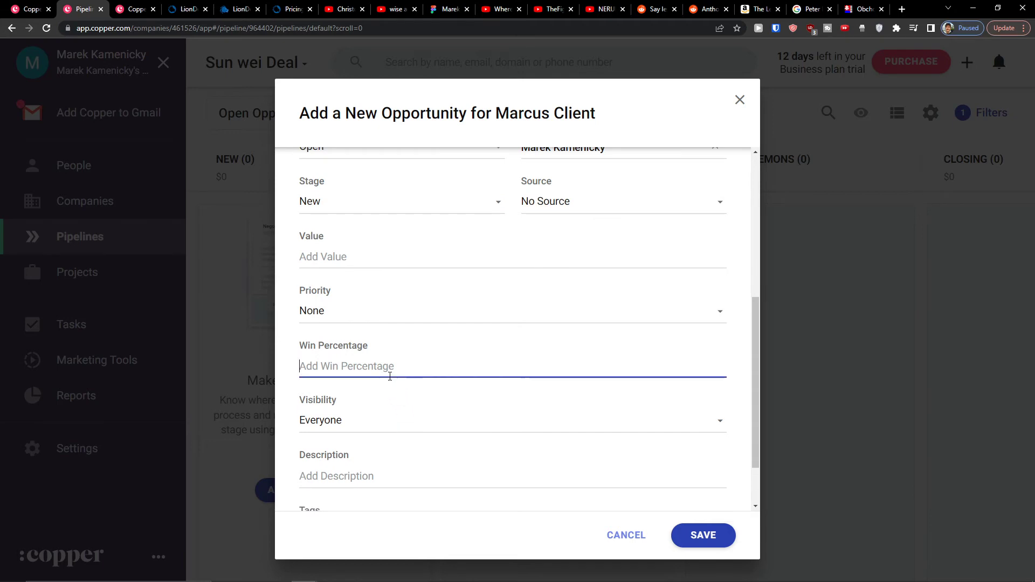
pyautogui.write('25')
pyautogui.click(273, 351)
pyautogui.scroll(-2, 339, 290)
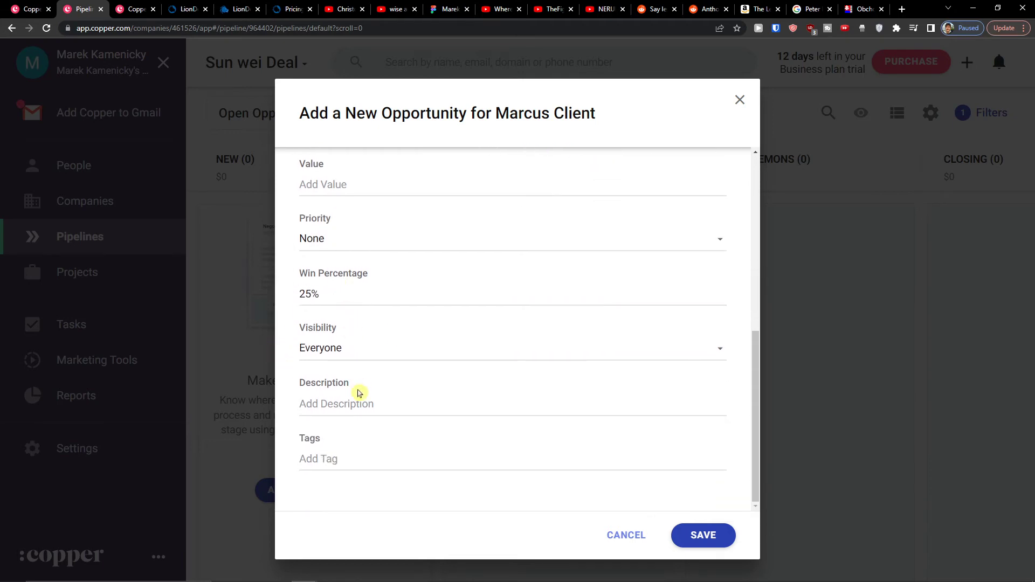
pyautogui.click(689, 532)
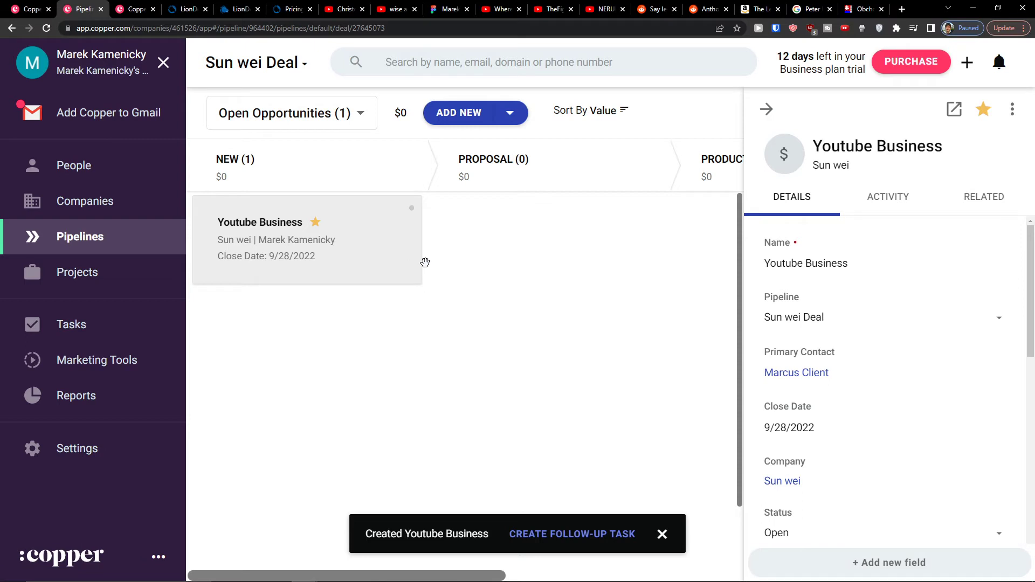
# Step: Close the deal details and drag the Youtube Business card from New into Proposal
pyautogui.click(766, 109)
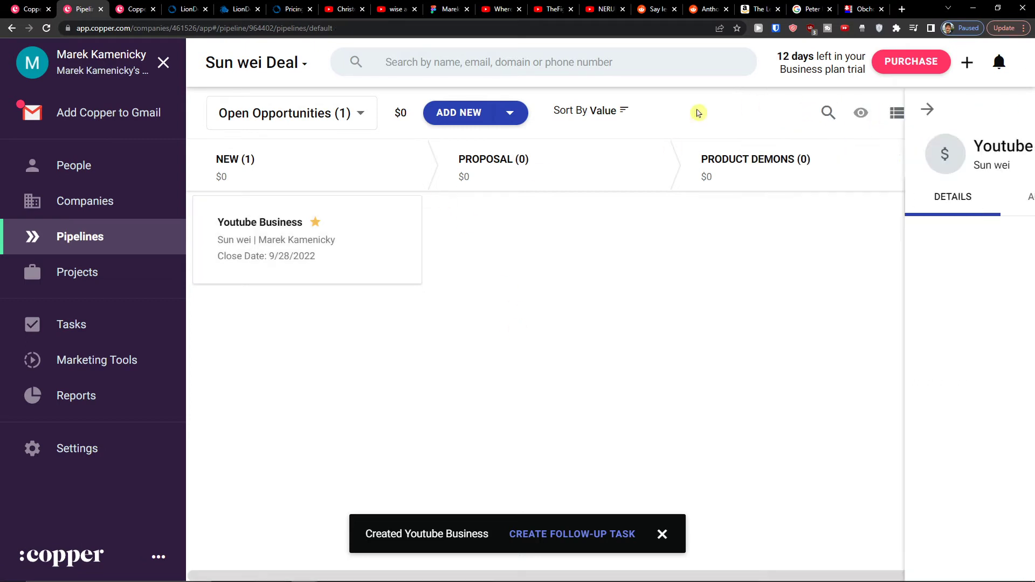
pyautogui.moveTo(383, 231); pyautogui.dragTo(582, 245)
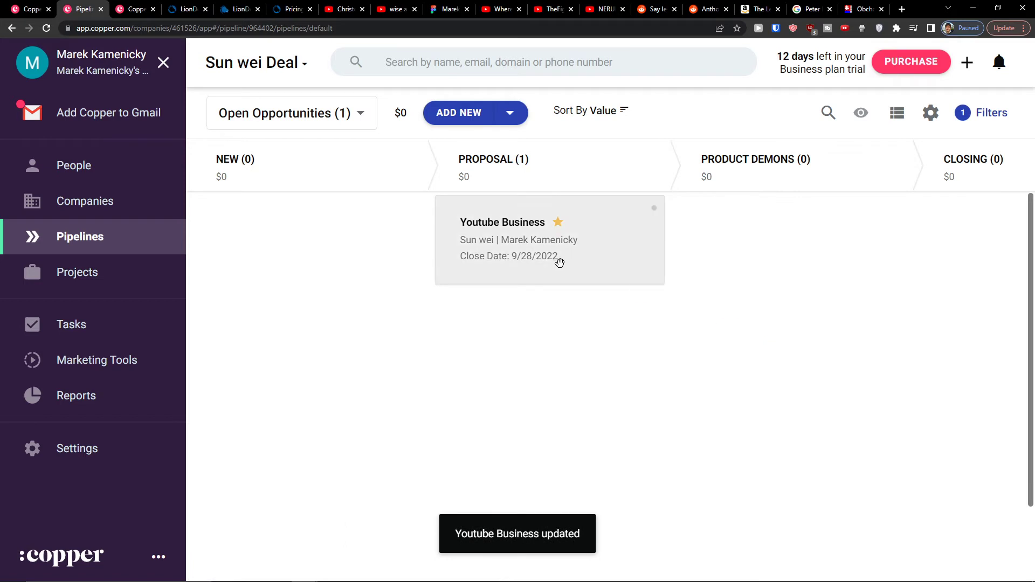
pyautogui.moveTo(557, 260); pyautogui.dragTo(760, 259)
pyautogui.moveTo(761, 213); pyautogui.dragTo(467, 233)
pyautogui.moveTo(584, 217); pyautogui.dragTo(234, 230)
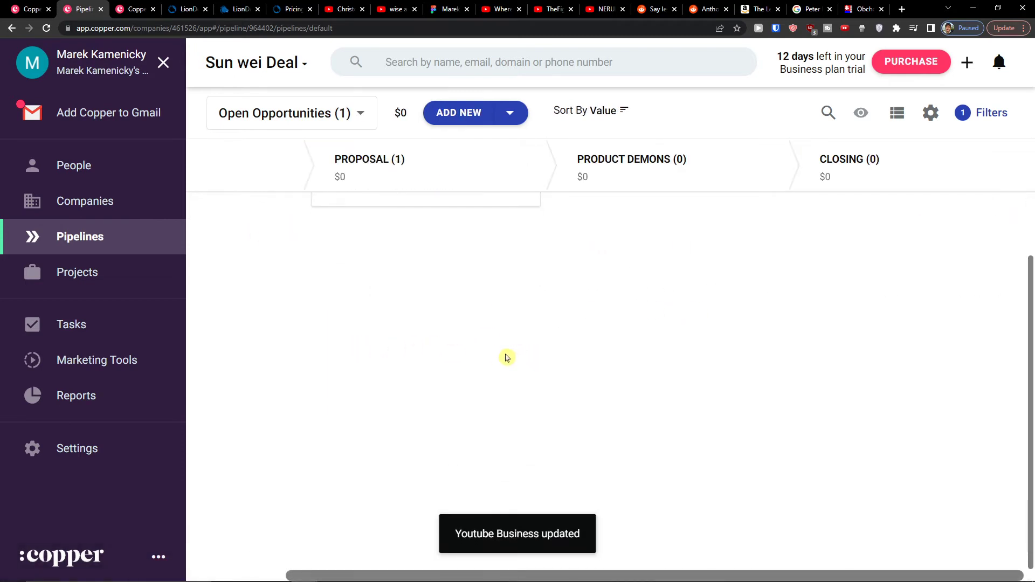
pyautogui.moveTo(377, 575); pyautogui.dragTo(210, 550)
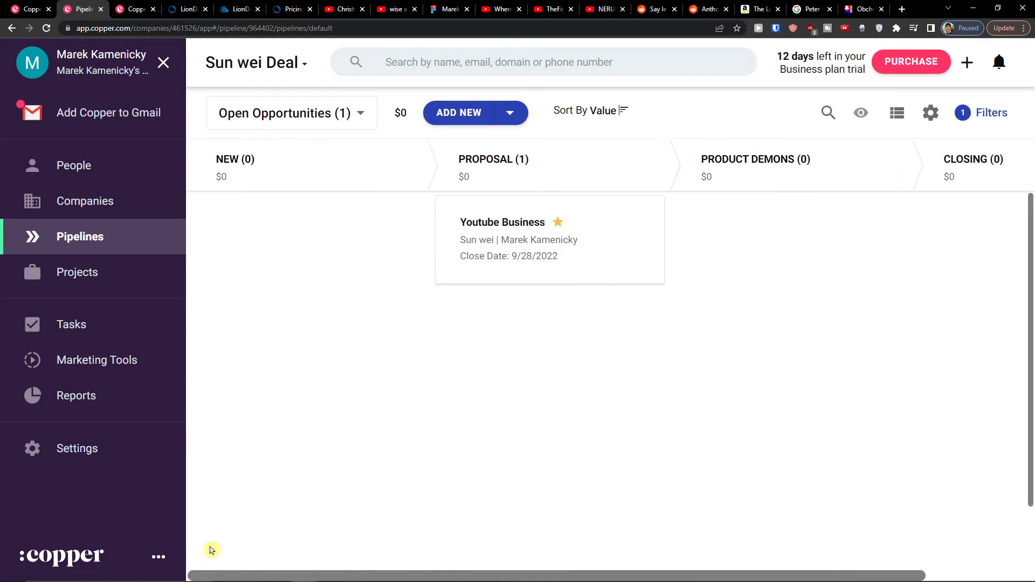
pyautogui.click(76, 286)
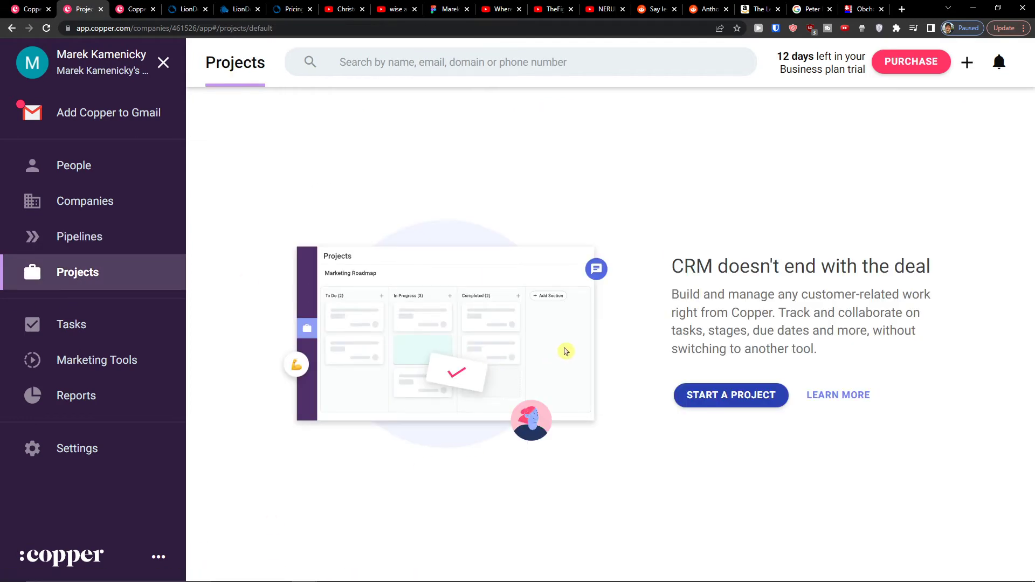
pyautogui.click(735, 411)
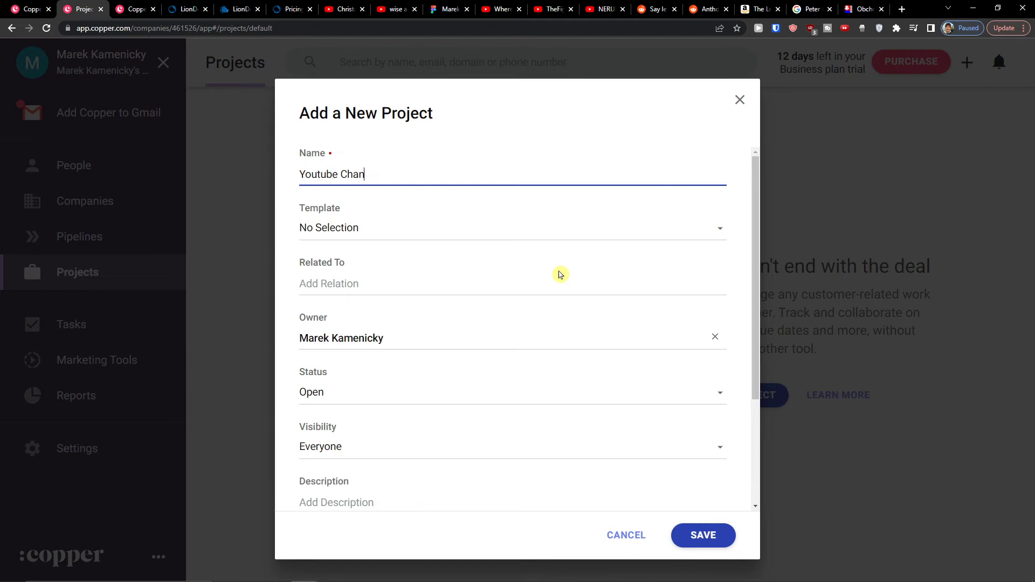
pyautogui.scroll(-2, 559, 275)
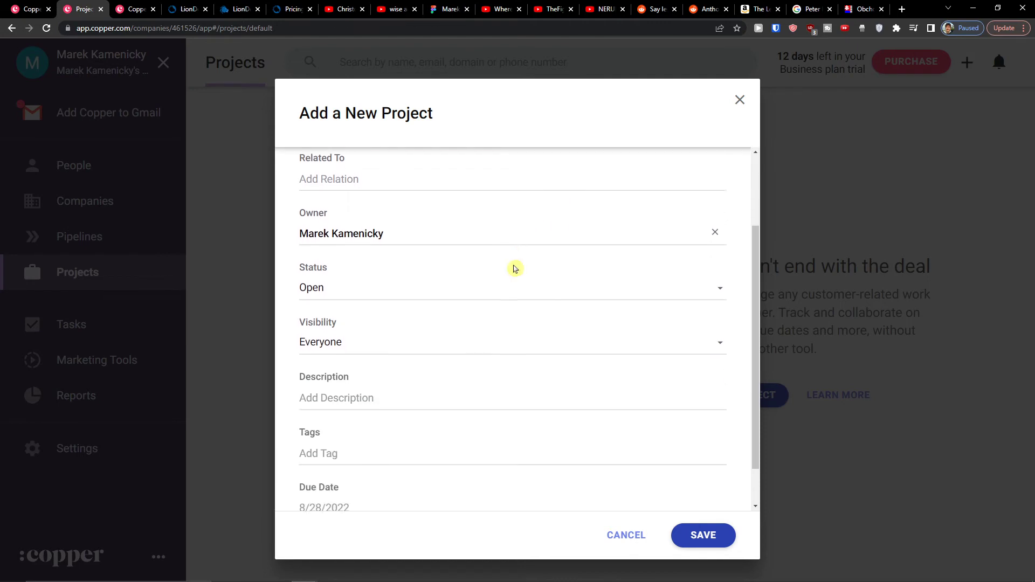
pyautogui.scroll(2, 513, 268)
pyautogui.click(471, 277)
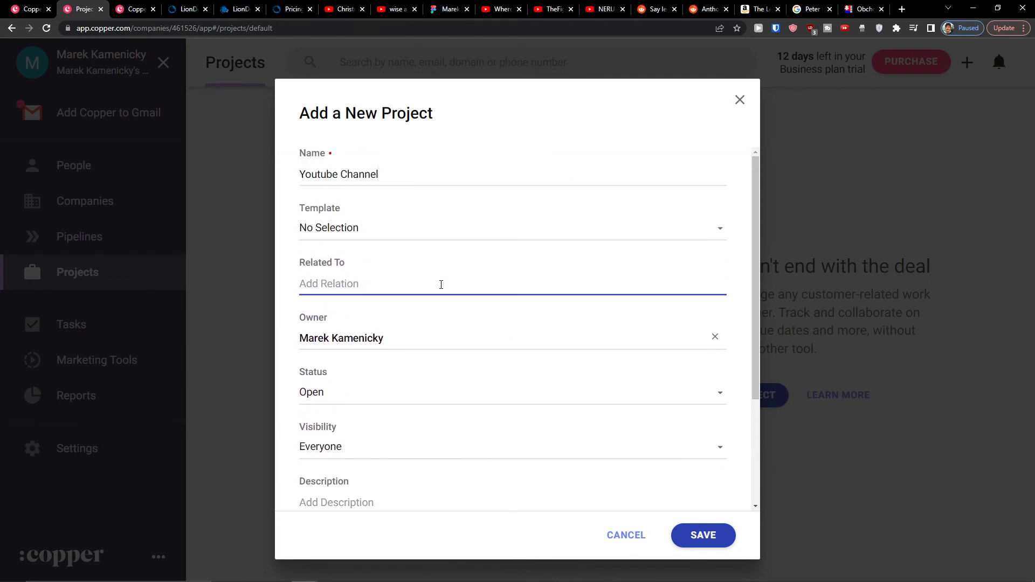
pyautogui.write('Sun')
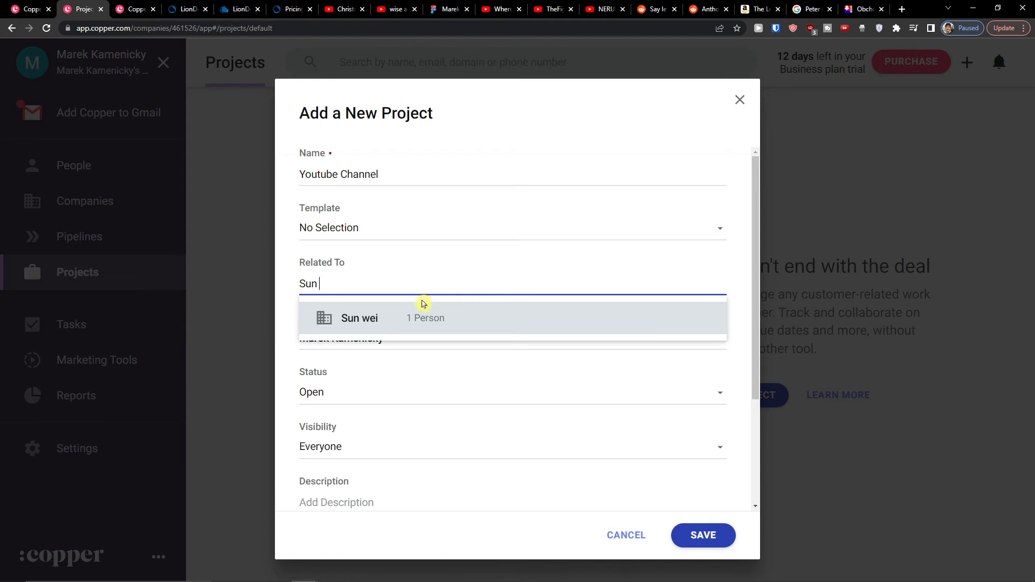
pyautogui.click(413, 312)
pyautogui.scroll(-3, 407, 315)
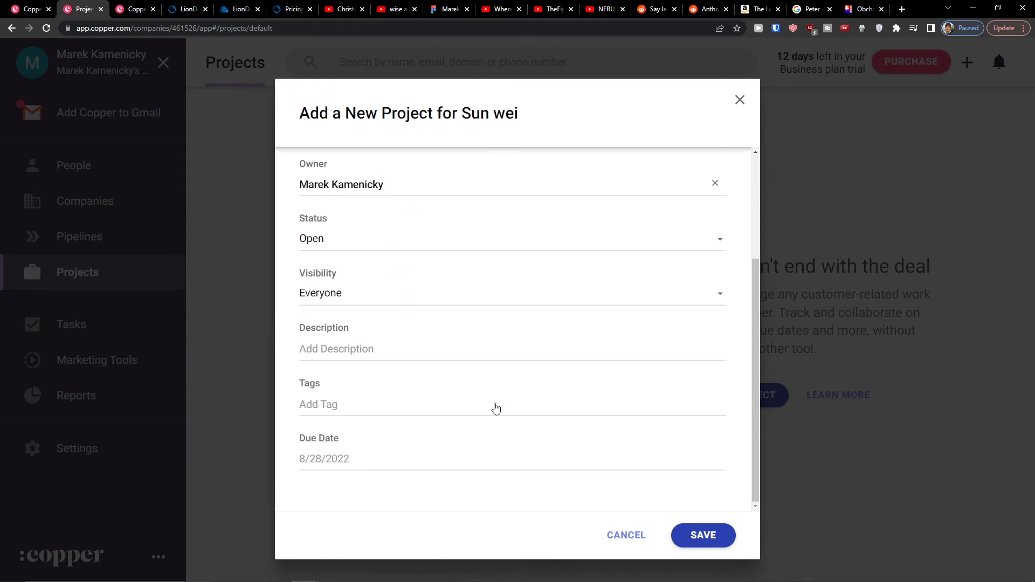
pyautogui.click(699, 535)
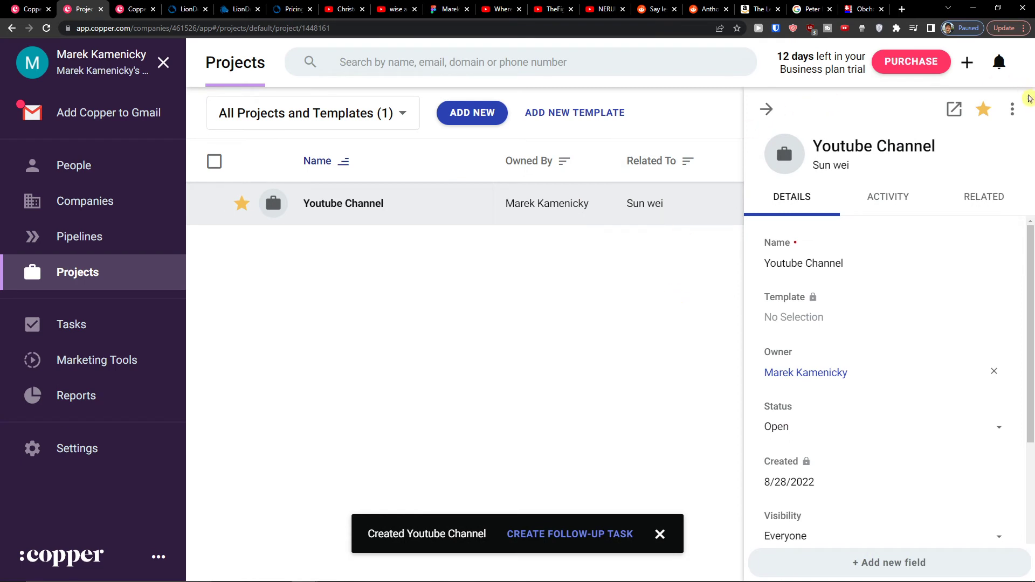
# Step: Close the project details, browse the project filter list, and dismiss a new project form unsaved
pyautogui.click(758, 100)
pyautogui.click(333, 117)
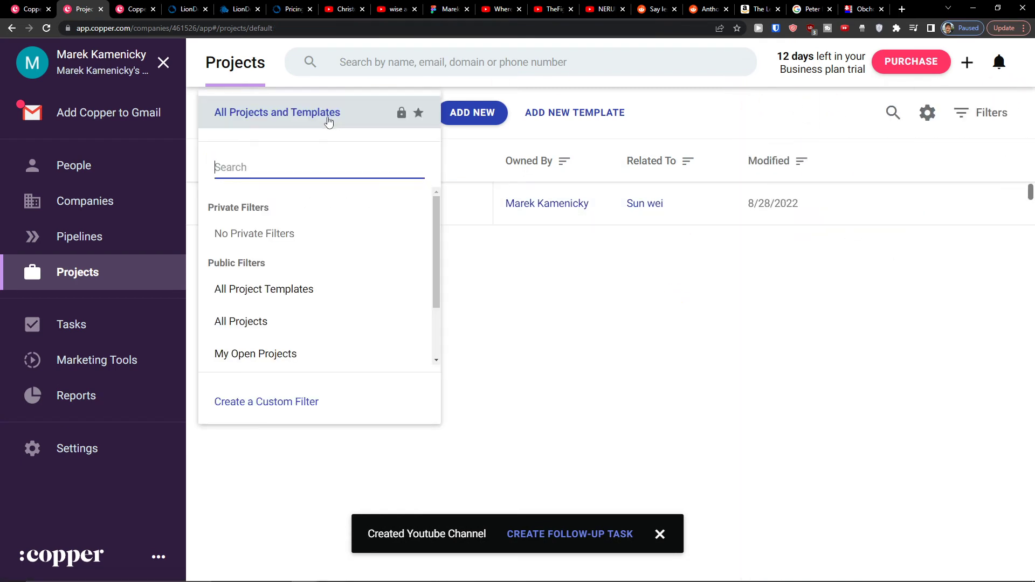
pyautogui.click(331, 120)
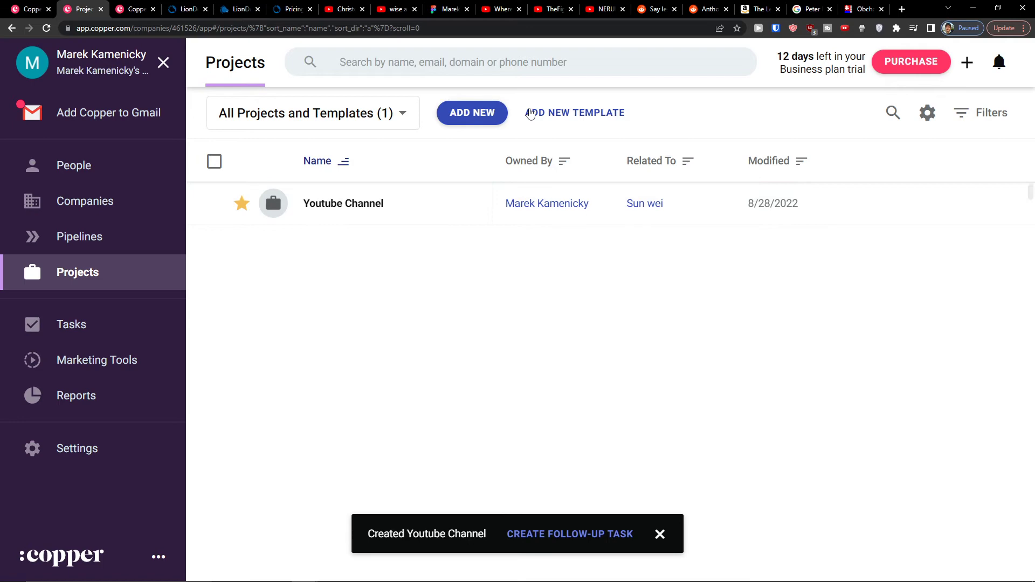
pyautogui.click(498, 112)
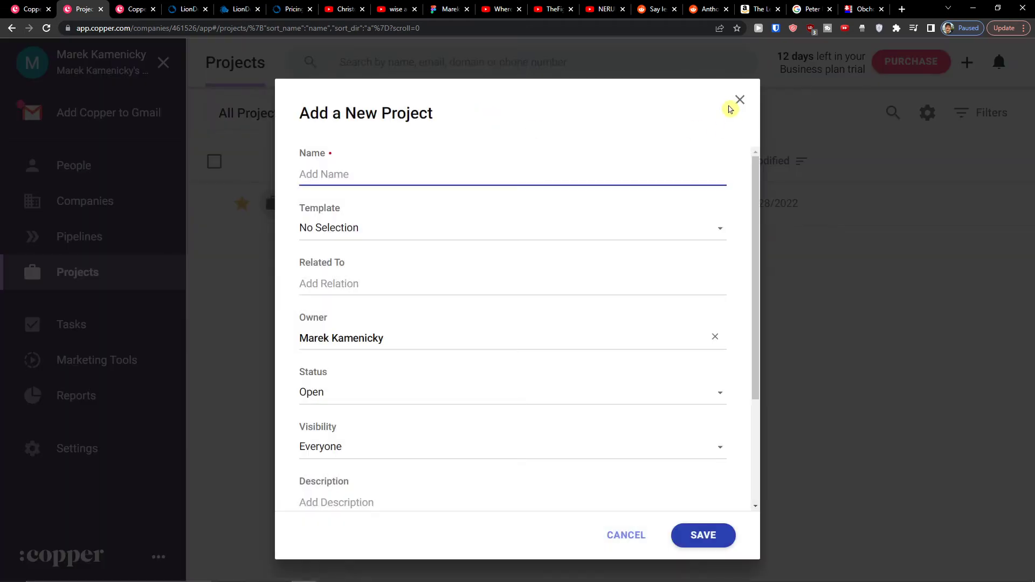
pyautogui.click(737, 101)
# Step: Review the Youtube Channel project's Activity and Details tabs, then close its panel
pyautogui.click(340, 186)
pyautogui.scroll(-1, 861, 299)
pyautogui.scroll(-2, 858, 301)
pyautogui.scroll(3, 858, 300)
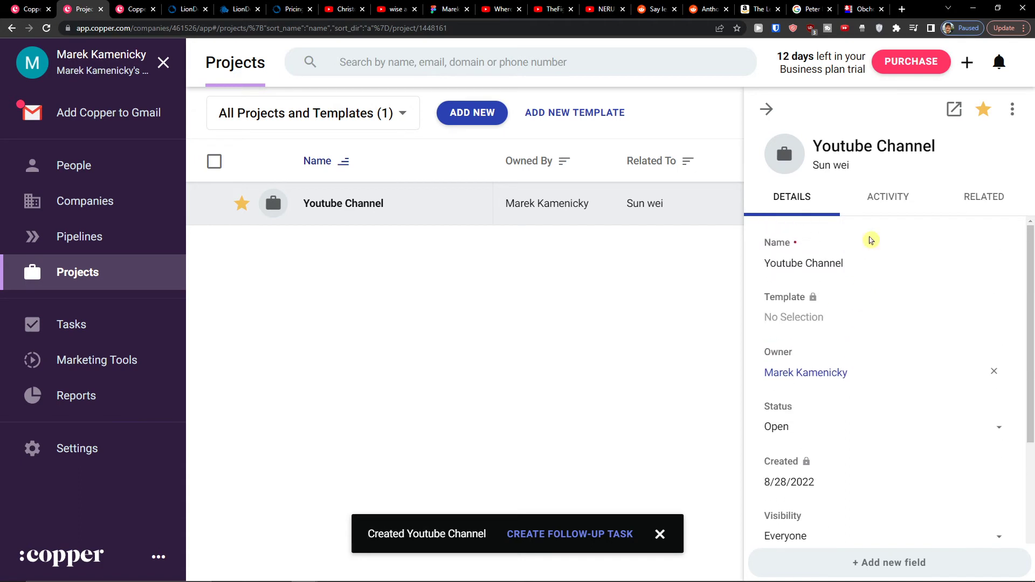
pyautogui.click(872, 200)
pyautogui.click(791, 199)
pyautogui.click(766, 109)
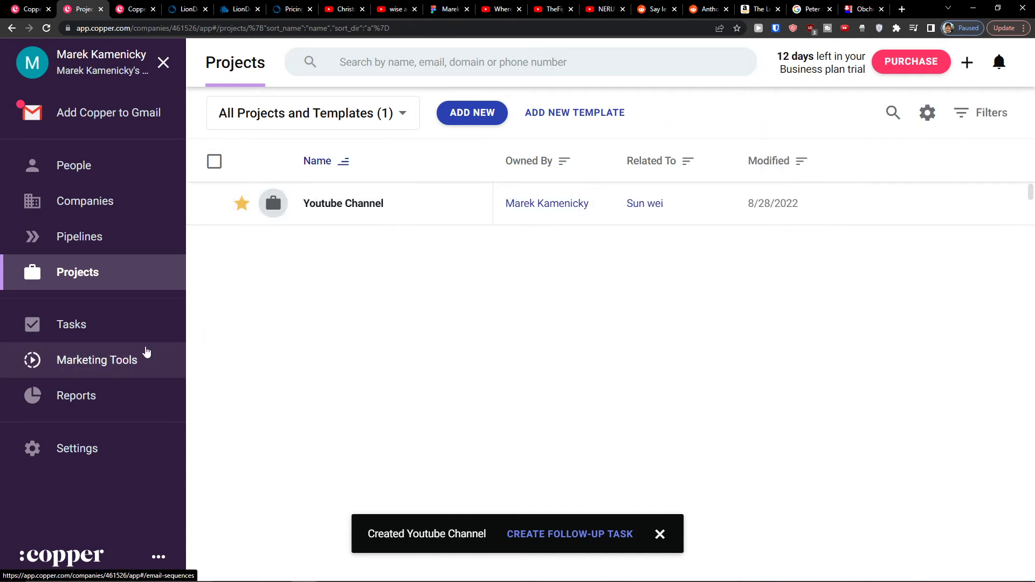
# Step: Begin a new task named 'Call Marcus' with Phone Call as the activity type
pyautogui.click(127, 338)
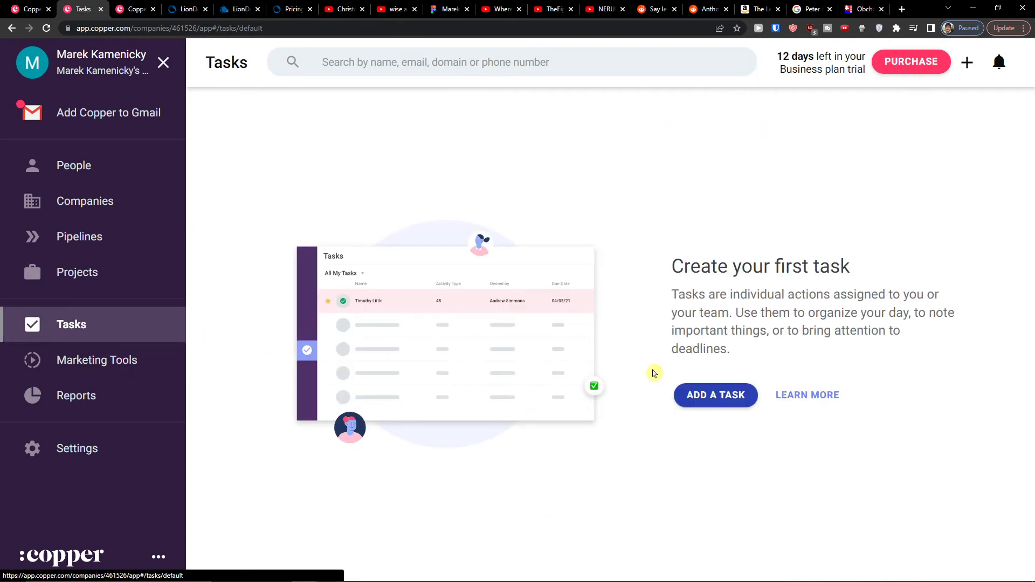
pyautogui.click(711, 396)
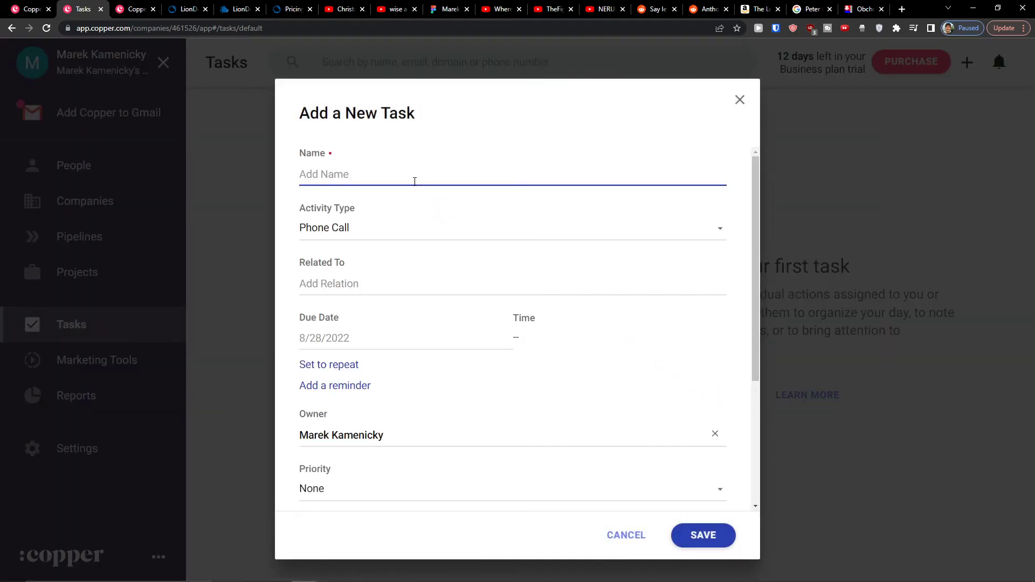
pyautogui.click(395, 190)
pyautogui.write('Call Marcus')
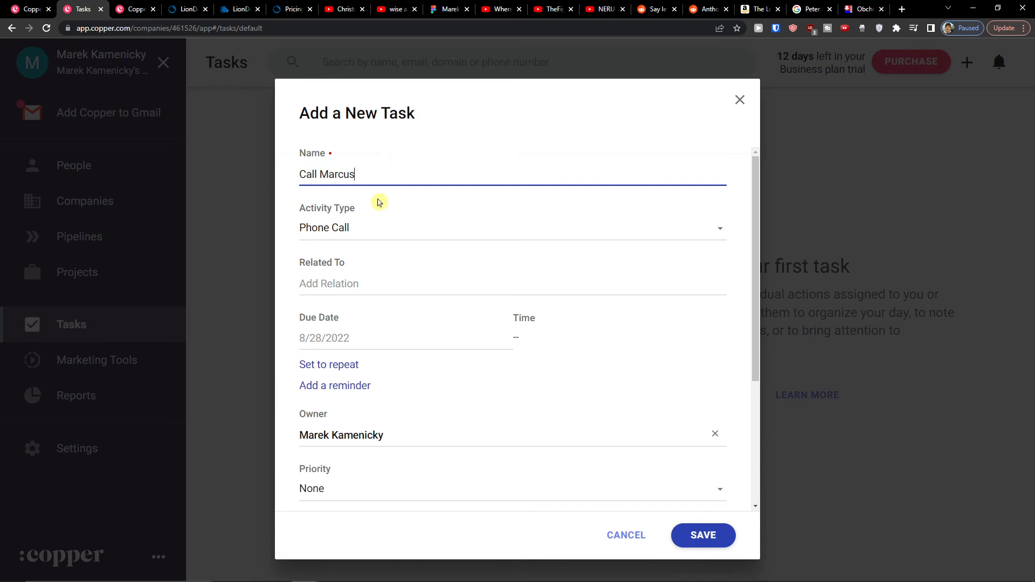
pyautogui.click(376, 203)
pyautogui.click(356, 235)
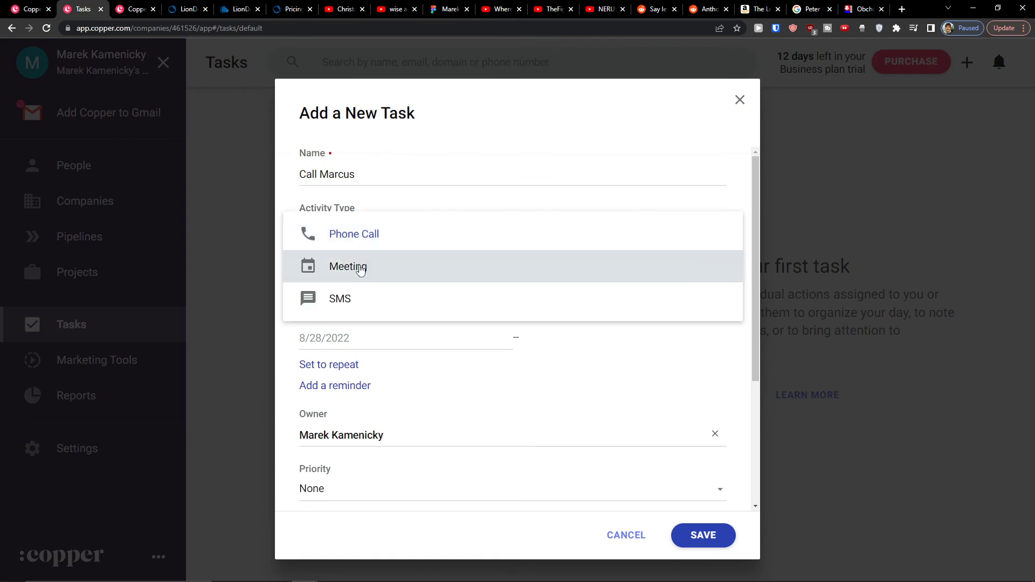
pyautogui.click(519, 456)
# Step: Relate the Call Marcus task to Marcus Client and save it
pyautogui.click(419, 289)
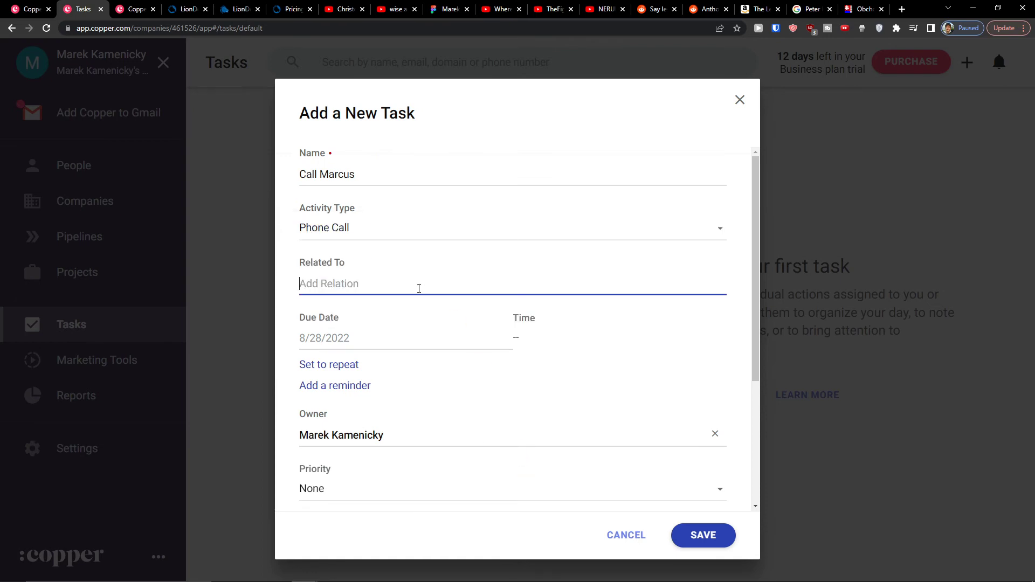
pyautogui.scroll(-1, 419, 307)
pyautogui.scroll(1, 422, 308)
pyautogui.write('Marcu')
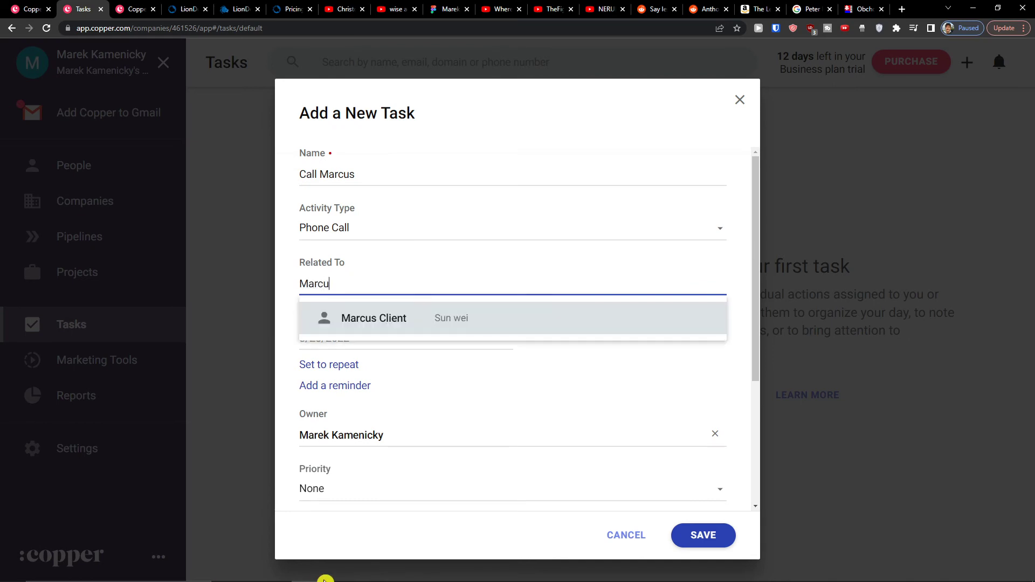
pyautogui.click(502, 311)
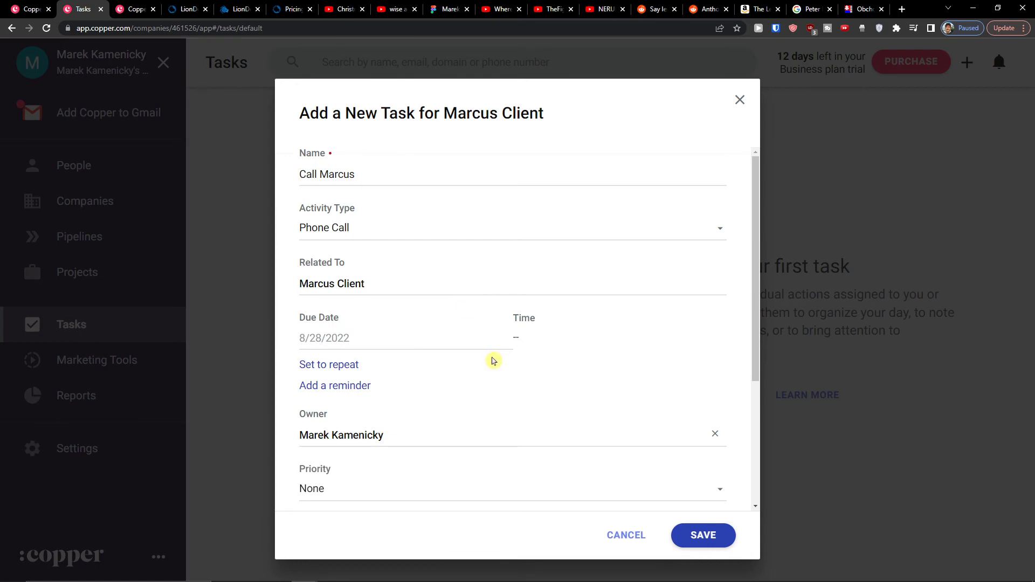
pyautogui.scroll(-4, 539, 388)
pyautogui.click(701, 533)
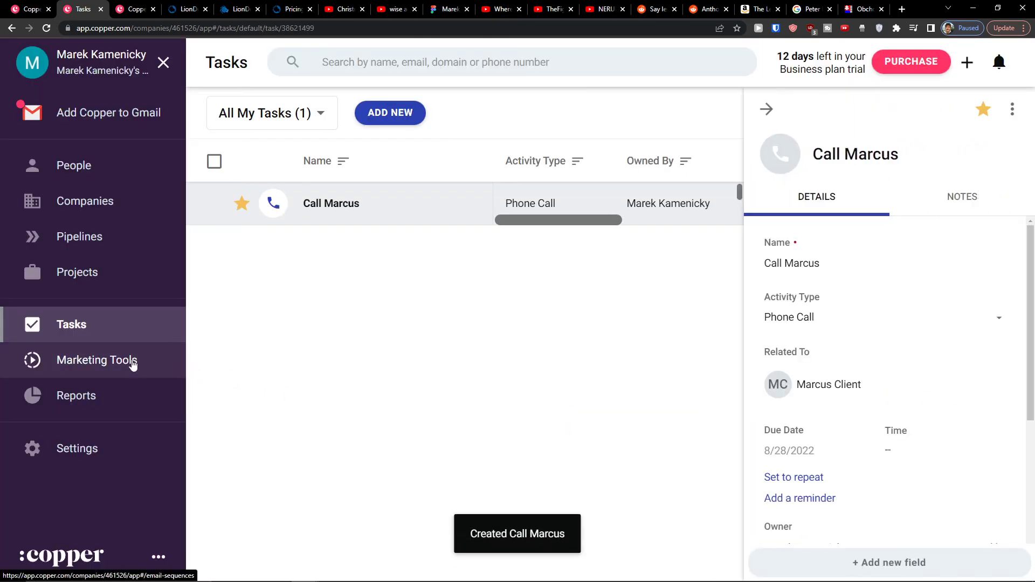
pyautogui.click(132, 363)
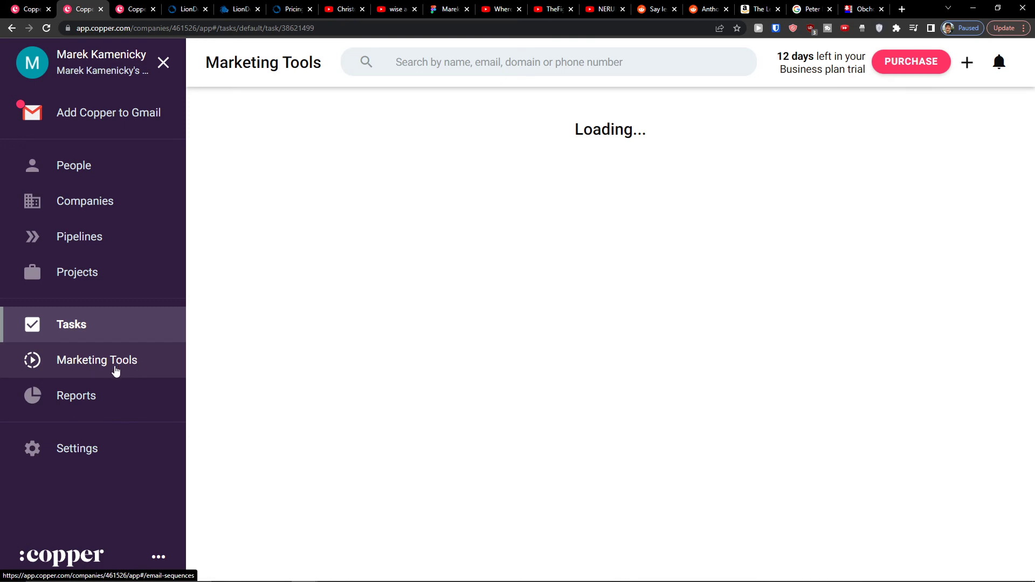
# Step: Open Marketing Tools and highlight the notice that a company-email Copper account is required
pyautogui.click(102, 341)
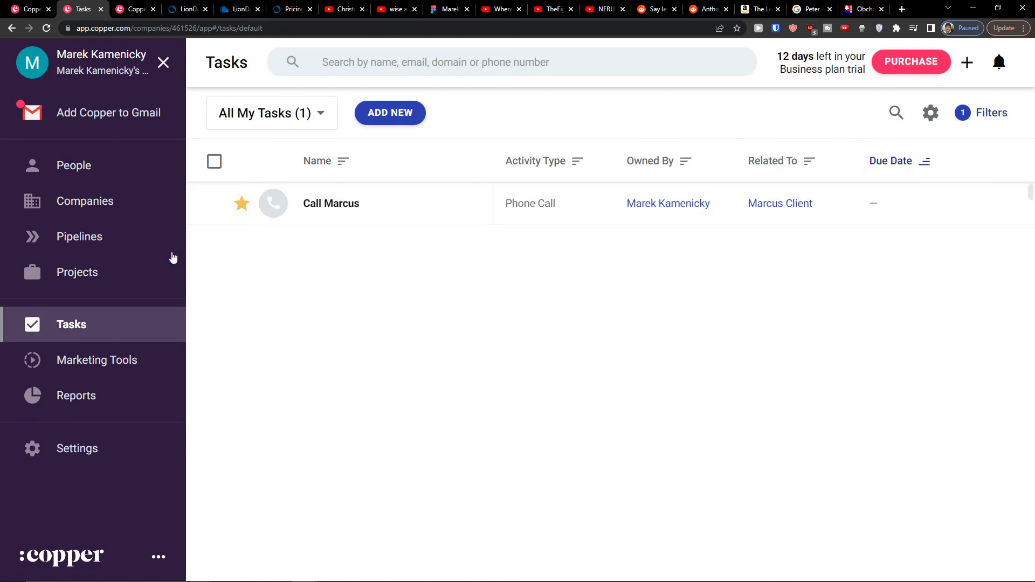
pyautogui.click(61, 357)
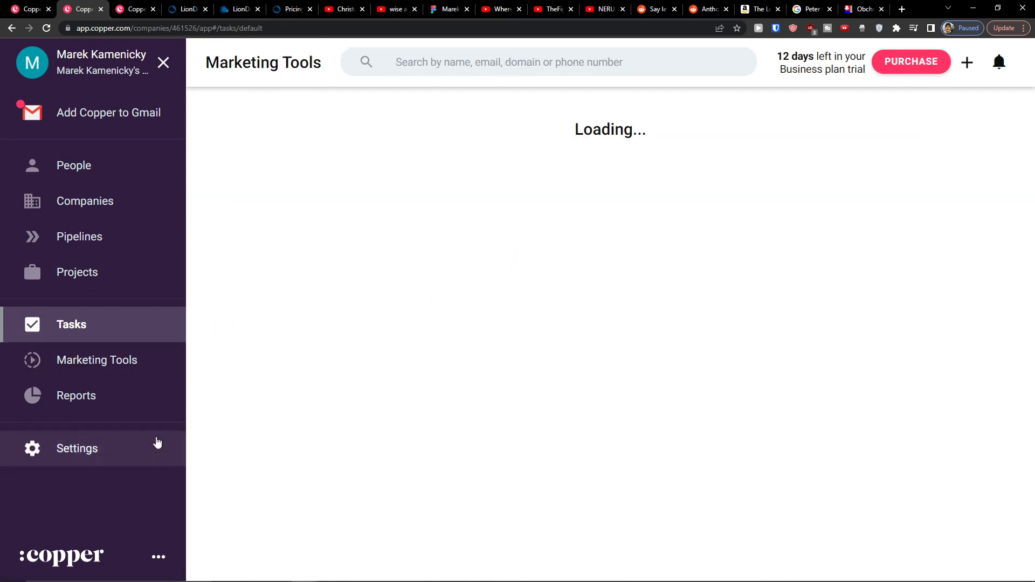
pyautogui.click(594, 572)
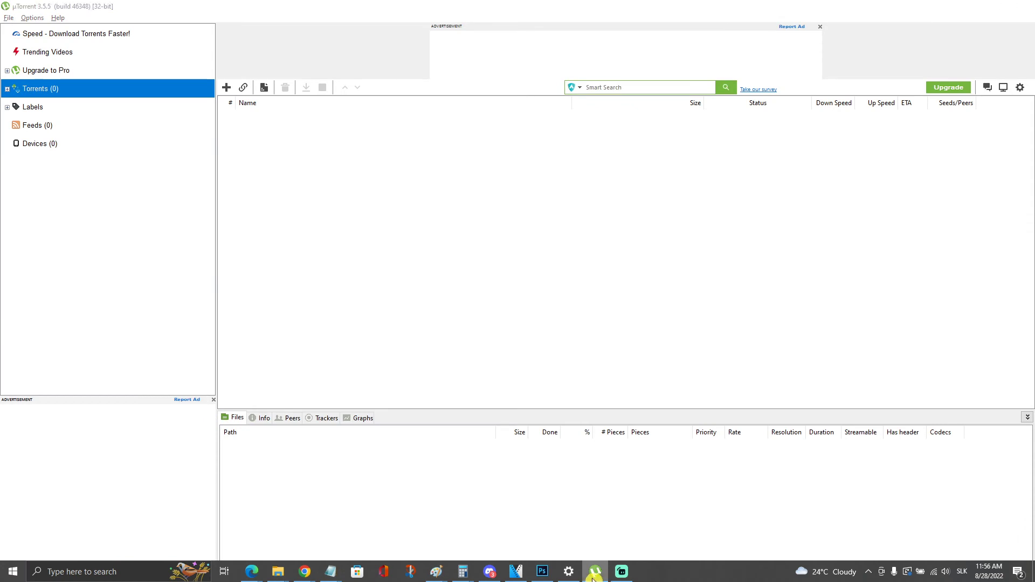
pyautogui.click(594, 573)
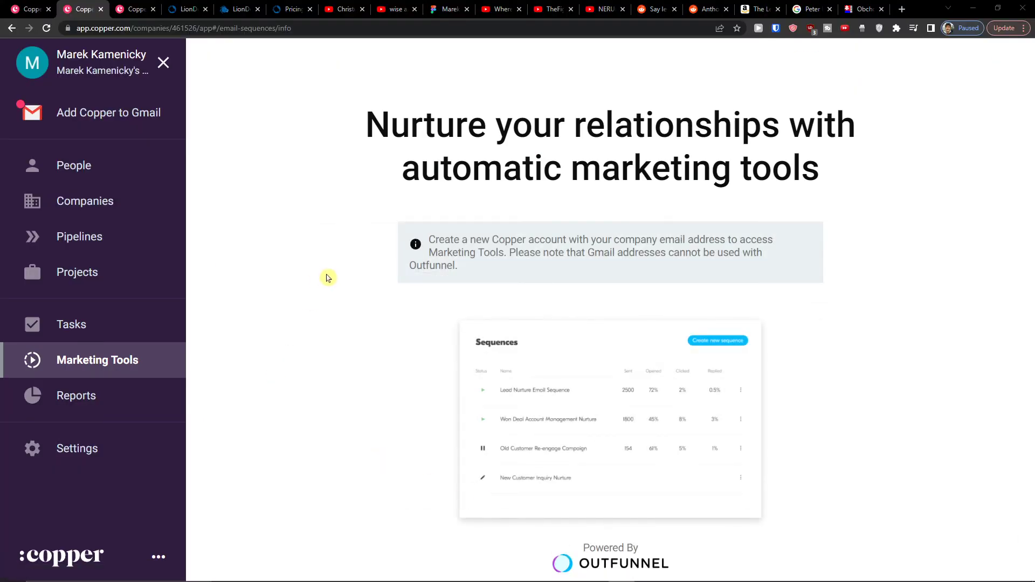
pyautogui.moveTo(440, 239); pyautogui.dragTo(475, 253)
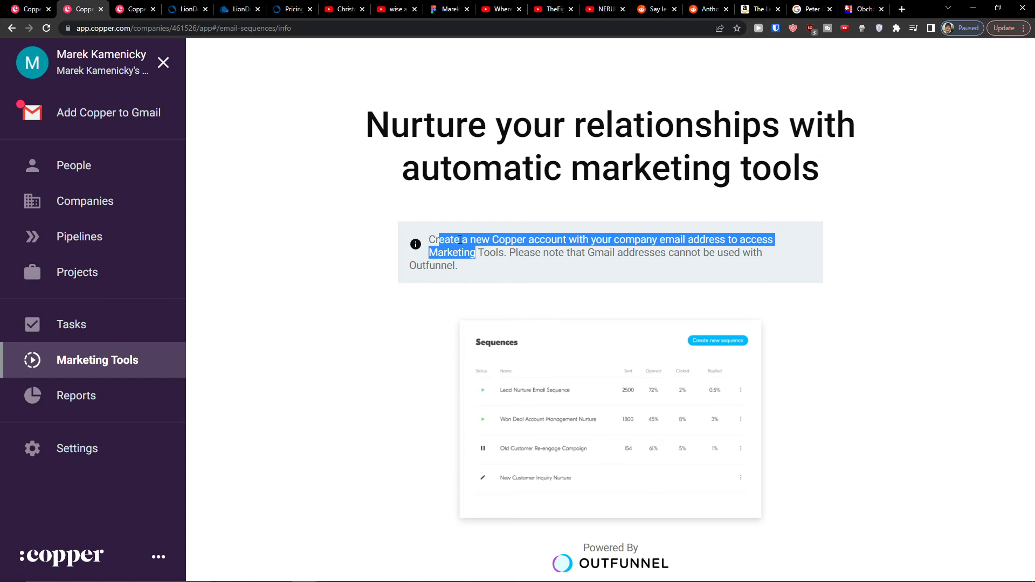
pyautogui.click(108, 399)
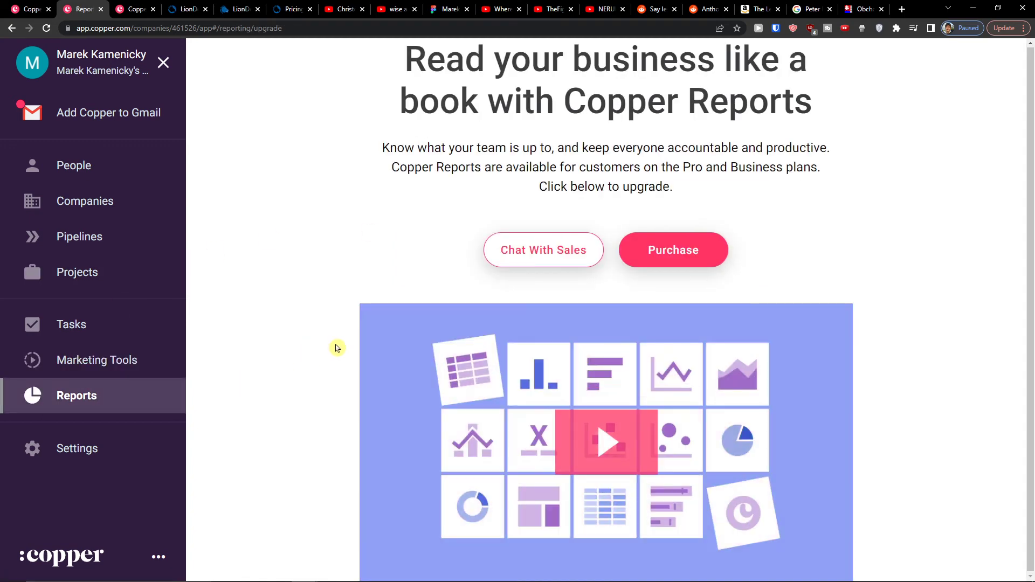
# Step: Look over the Reports heading and the My Preferences settings page
pyautogui.moveTo(446, 60); pyautogui.dragTo(861, 92)
pyautogui.click(909, 105)
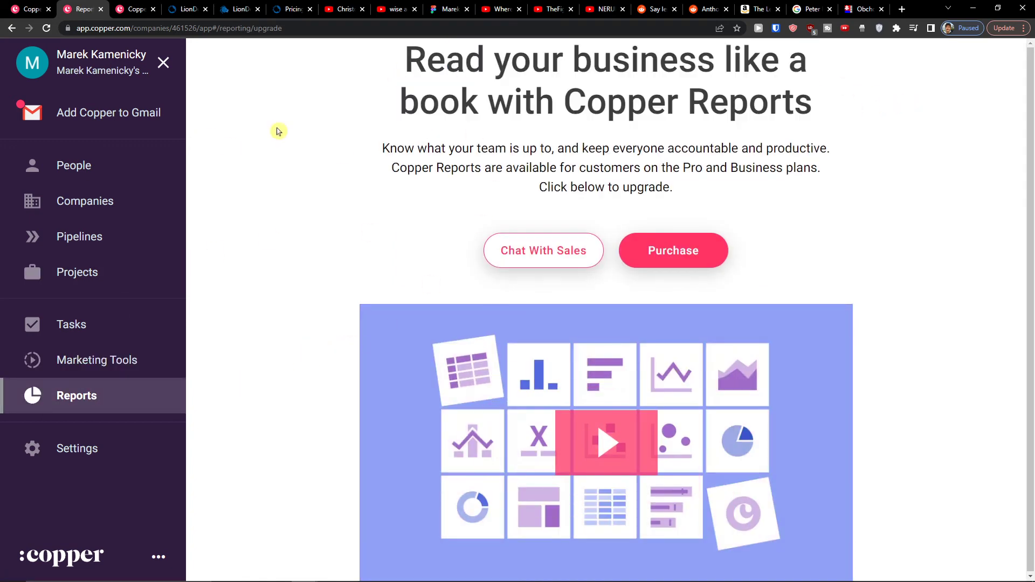
pyautogui.click(82, 457)
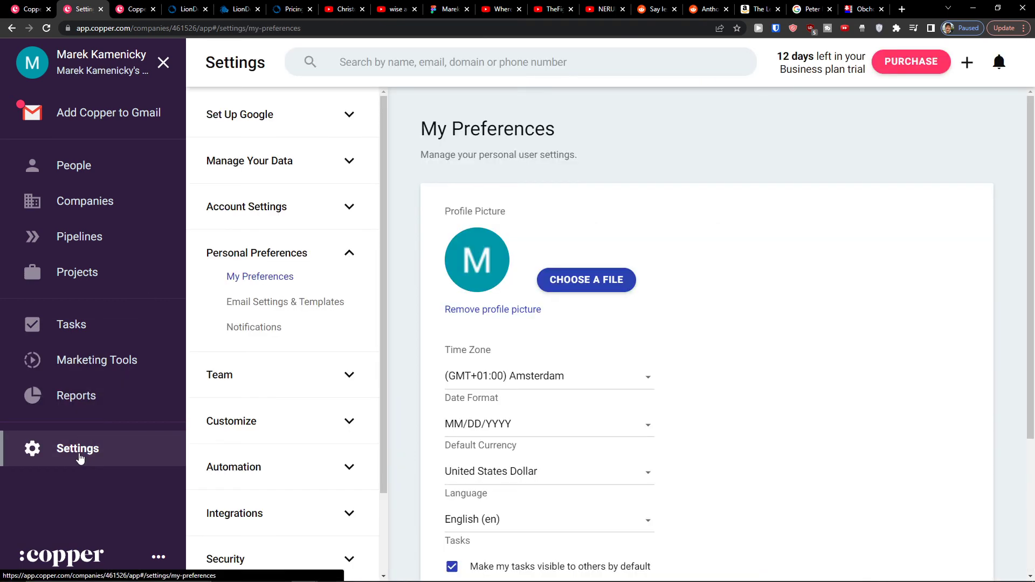
pyautogui.scroll(-1, 282, 372)
pyautogui.scroll(1, 275, 367)
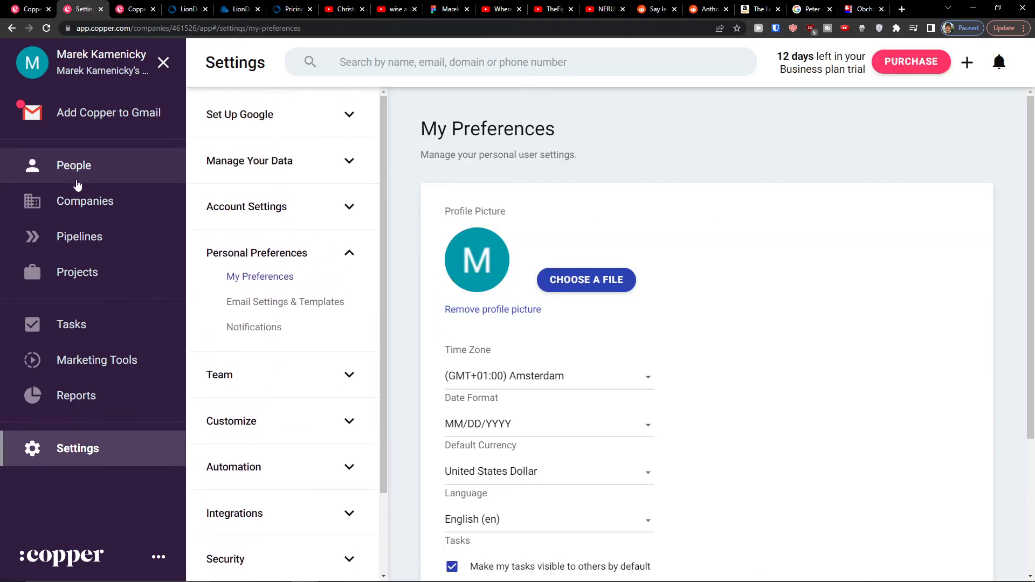
# Step: Visit the People list, then scroll through the Copper for Gmail promo page
pyautogui.click(77, 181)
pyautogui.click(70, 113)
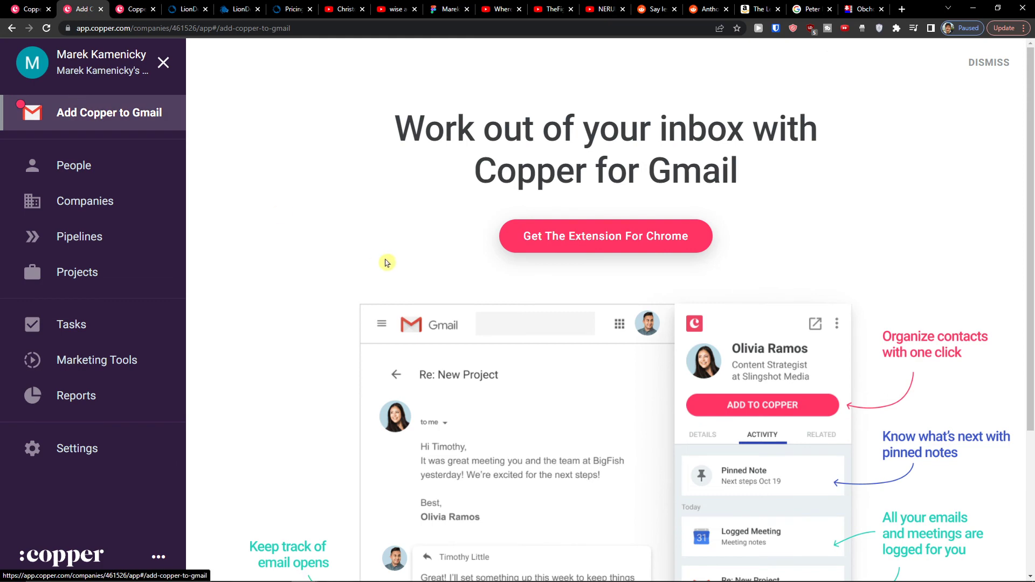
pyautogui.scroll(-4, 377, 267)
pyautogui.scroll(4, 347, 277)
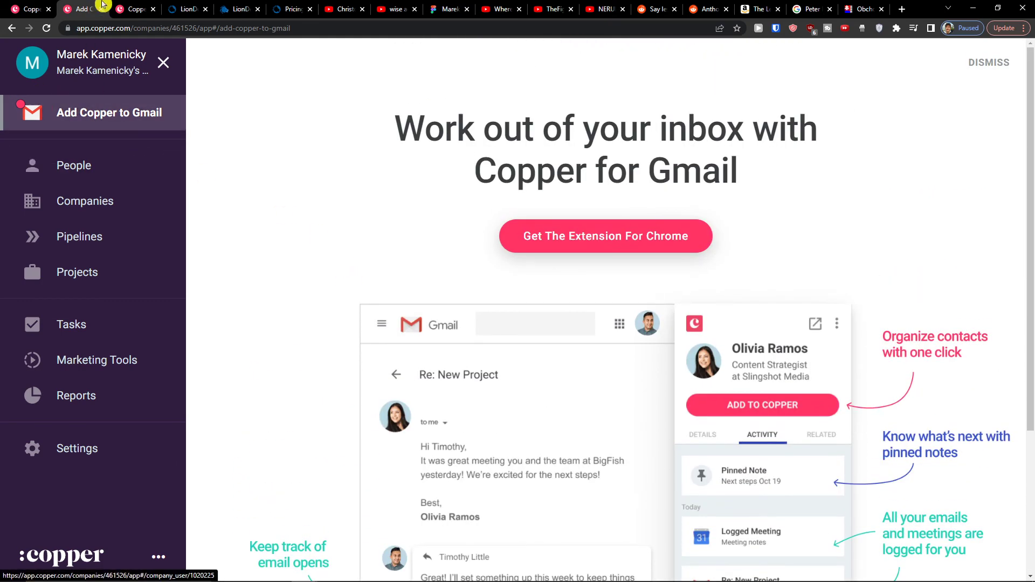
pyautogui.click(132, 10)
# Step: Glance at the Why Copper feature list on copper.com, then return to the Copper for Gmail page
pyautogui.moveTo(253, 75)
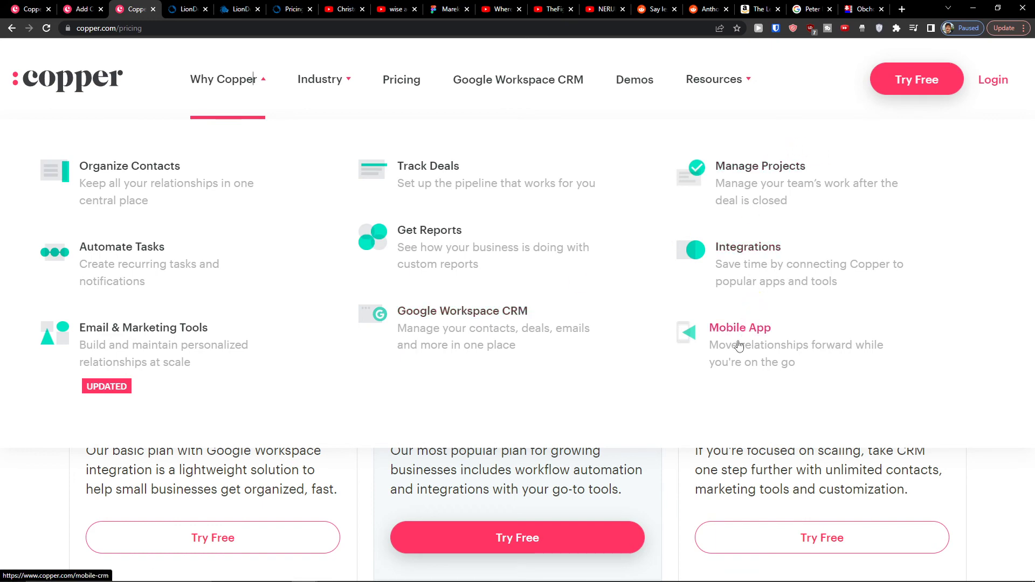
pyautogui.click(82, 9)
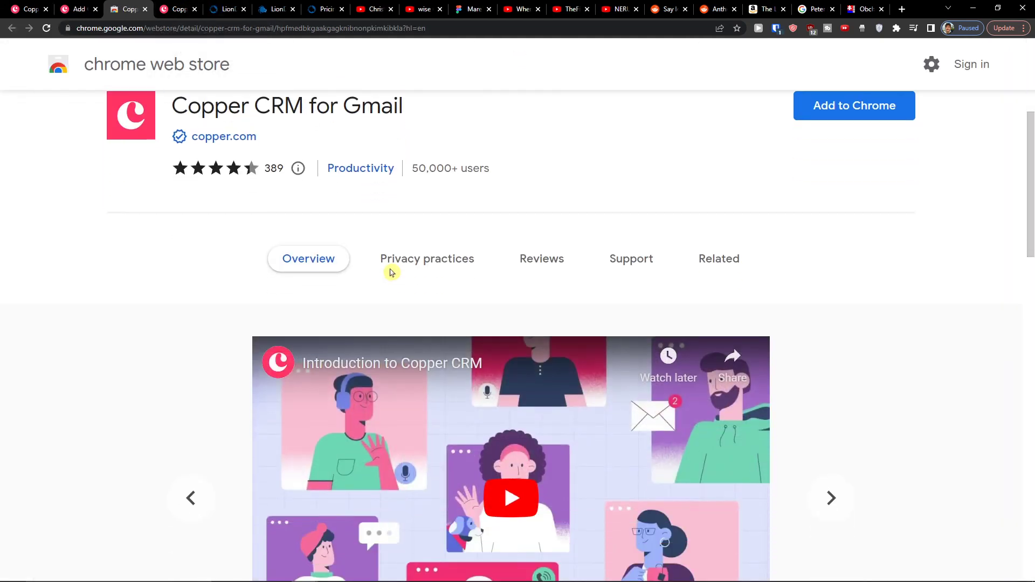
# Step: Scroll the extension listing and show the note that reviews aren't verified
pyautogui.scroll(-10, 377, 293)
# Step: Read through the Copper CRM for Gmail extension's user reviews on the Reviews tab
pyautogui.scroll(-8, 377, 294)
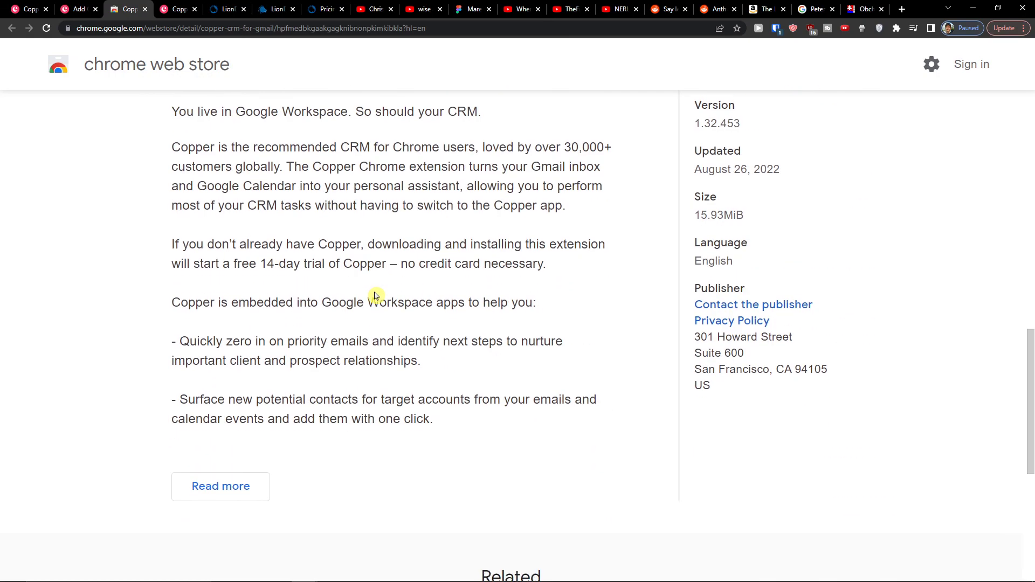
pyautogui.scroll(15, 372, 296)
pyautogui.moveTo(297, 241)
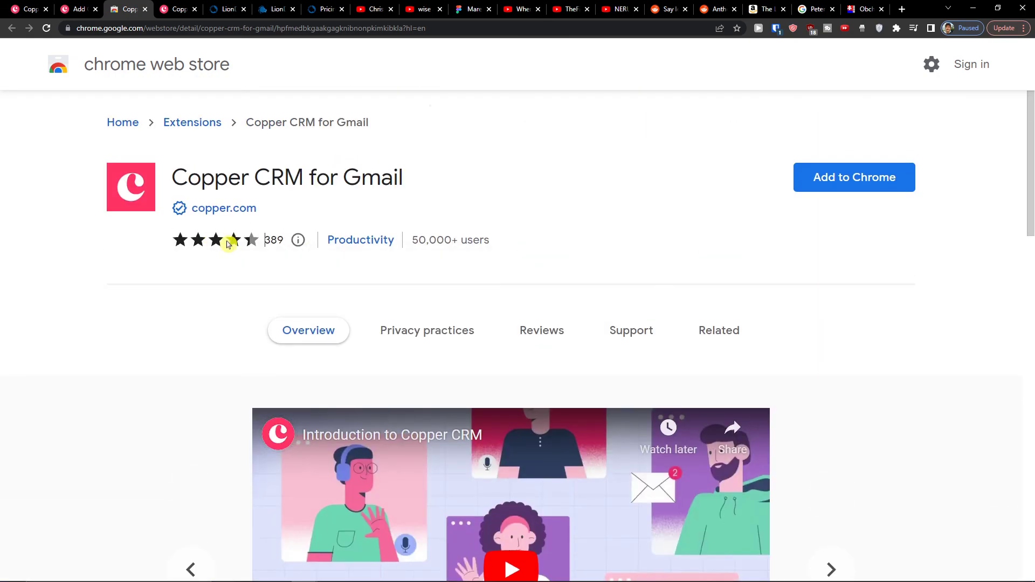
pyautogui.click(297, 240)
pyautogui.click(526, 342)
pyautogui.scroll(-5, 526, 341)
pyautogui.scroll(-2, 512, 339)
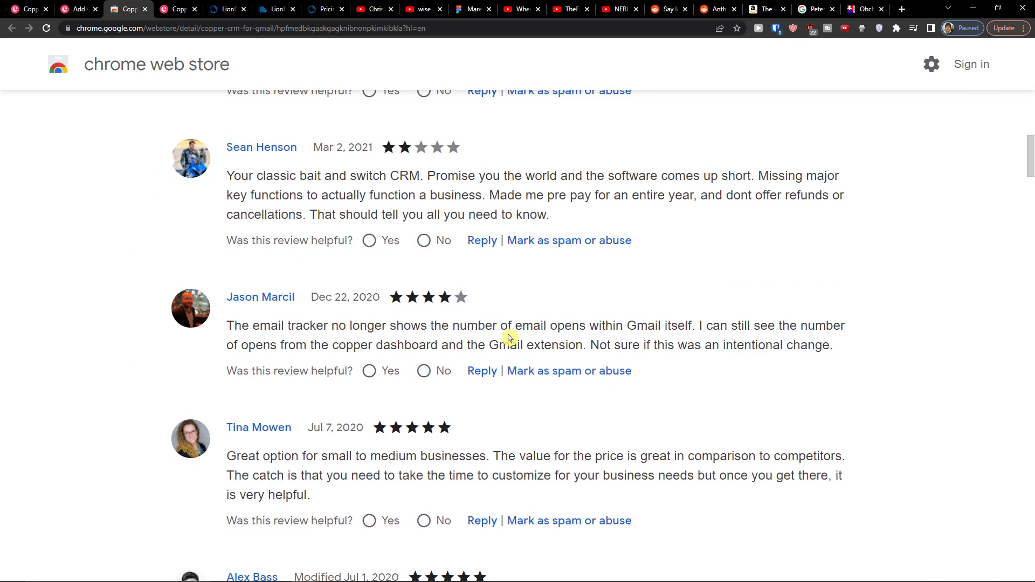
pyautogui.moveTo(317, 324); pyautogui.dragTo(670, 368)
pyautogui.scroll(-1, 671, 370)
pyautogui.scroll(-3, 671, 370)
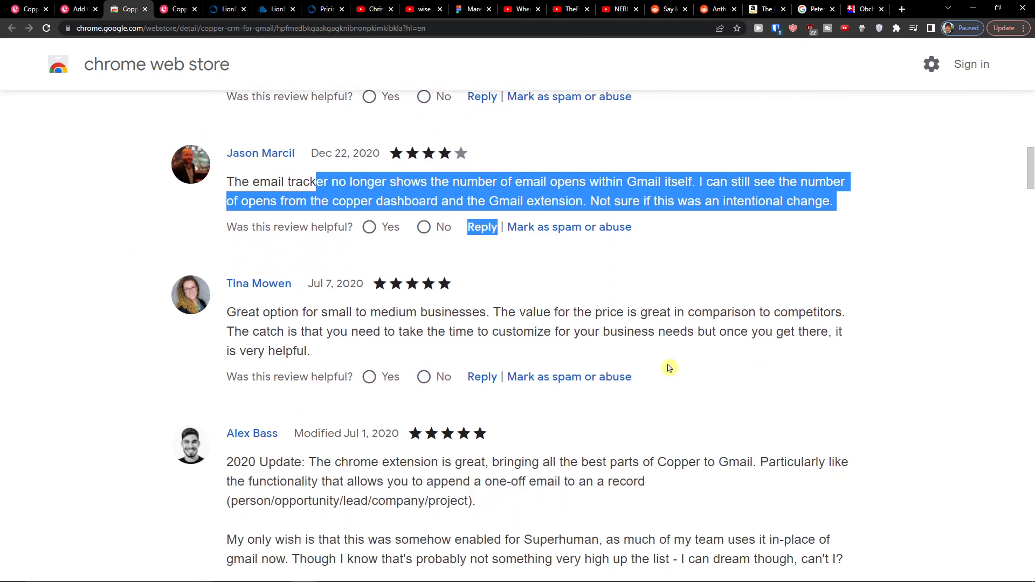
pyautogui.click(669, 367)
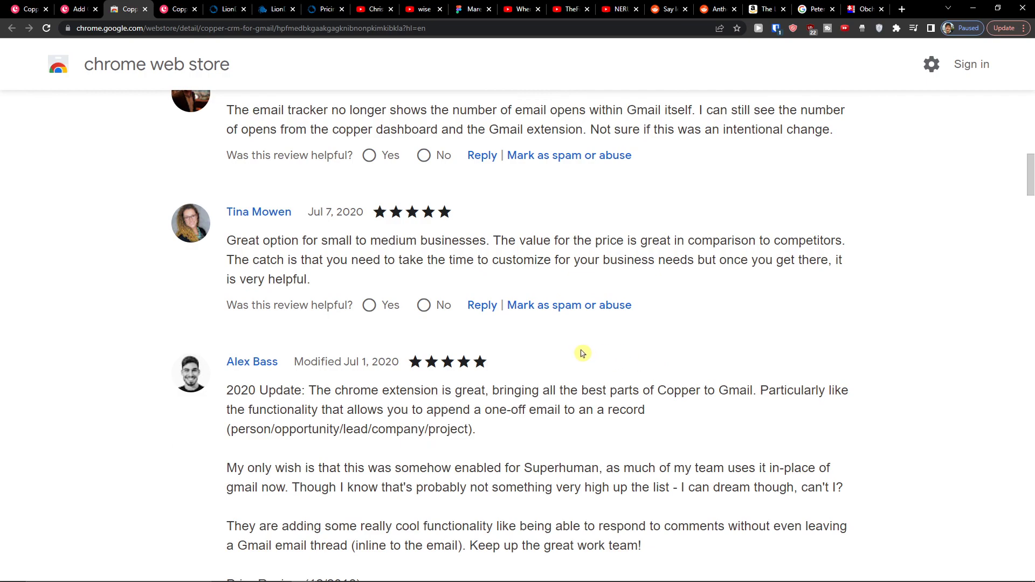
pyautogui.scroll(10, 574, 353)
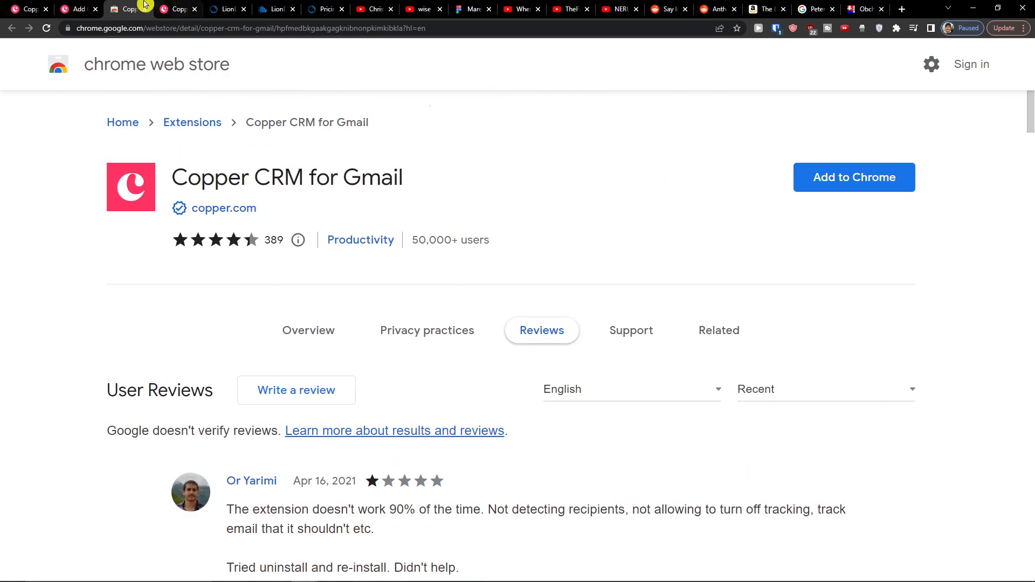
# Step: Cycle through the browser tabs back to the Copper for Gmail promo page
pyautogui.click(169, 6)
pyautogui.click(129, 7)
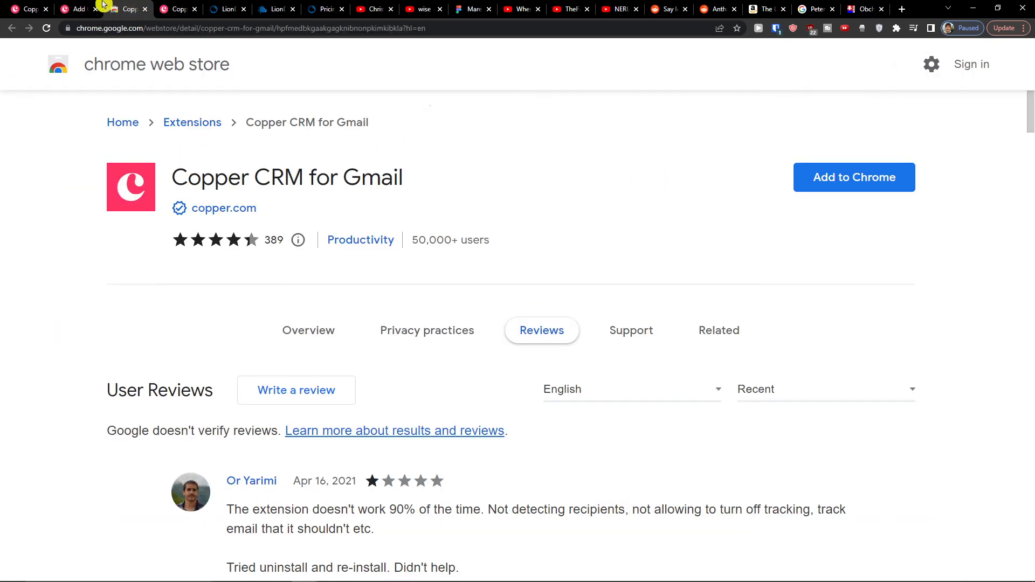
pyautogui.click(80, 7)
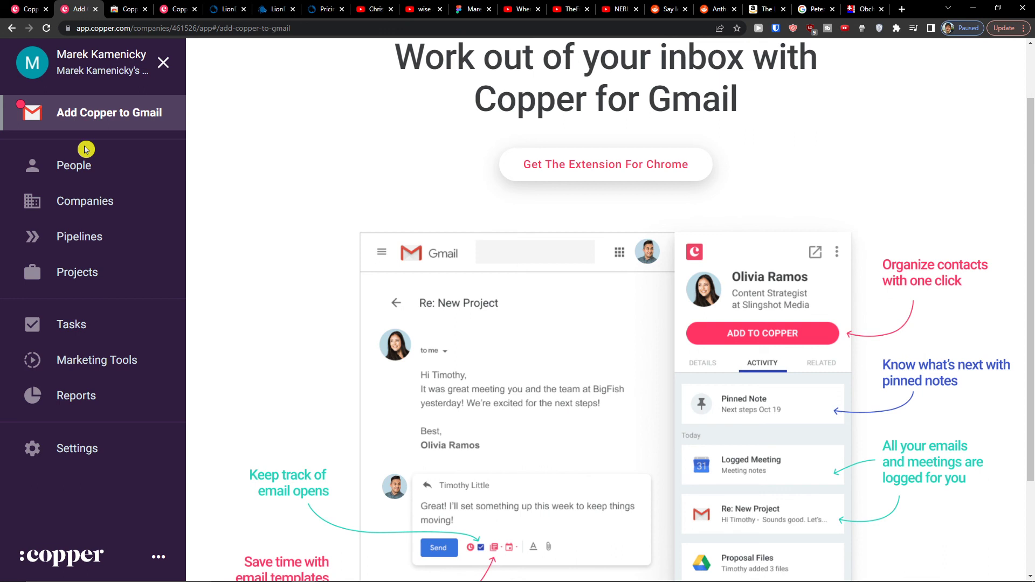
pyautogui.click(108, 171)
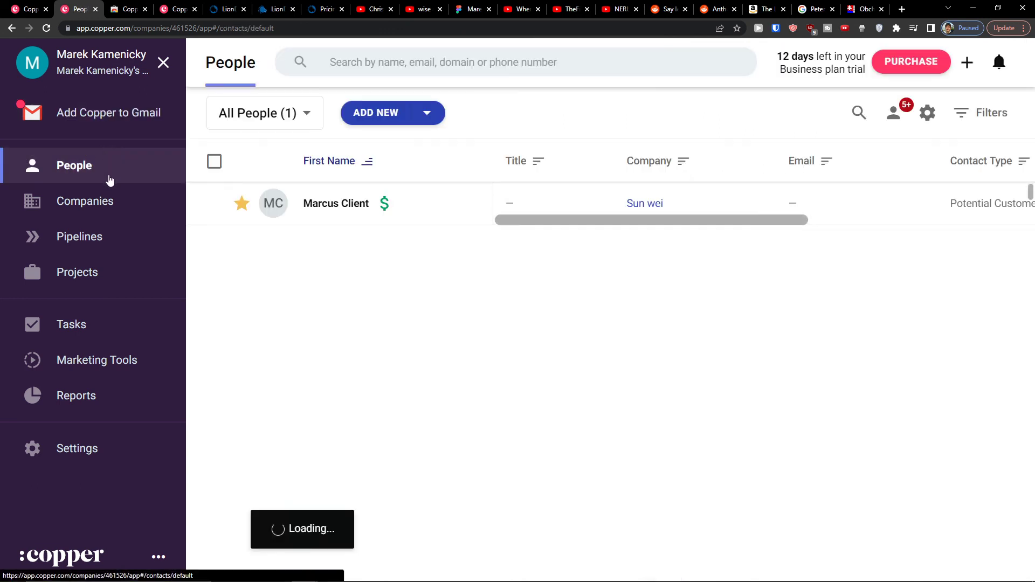
pyautogui.click(107, 201)
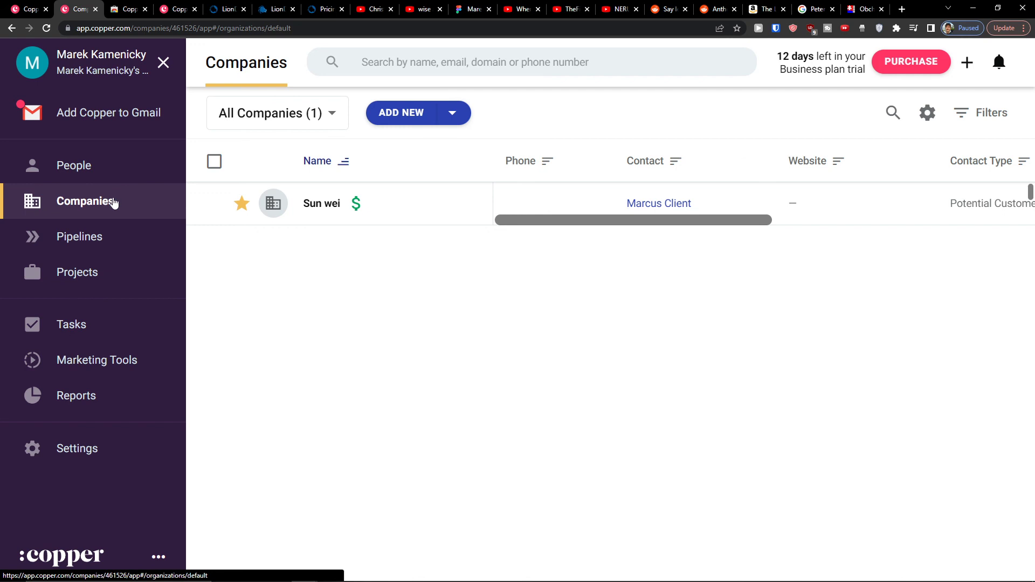
pyautogui.click(117, 227)
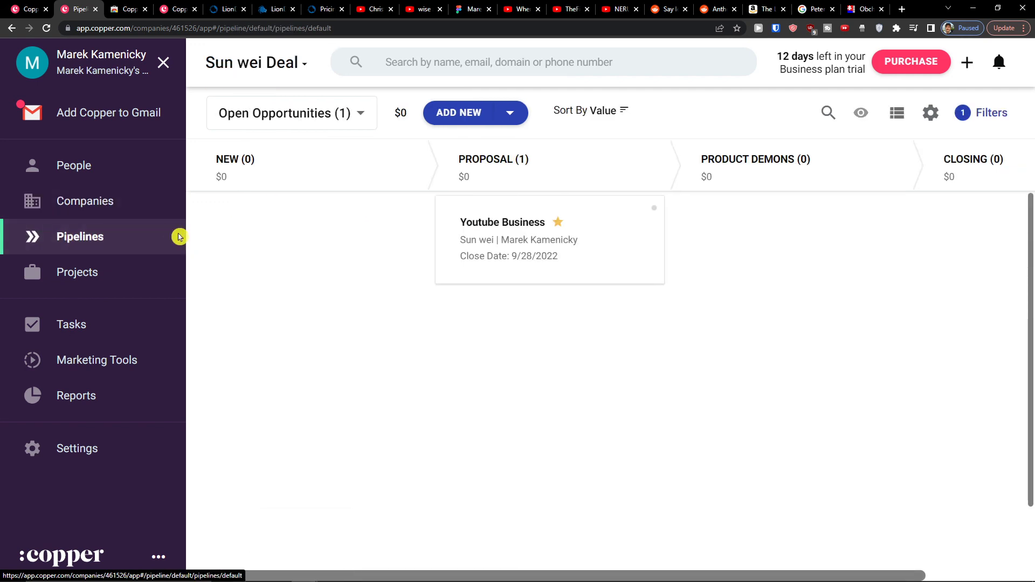
pyautogui.scroll(-1, 375, 335)
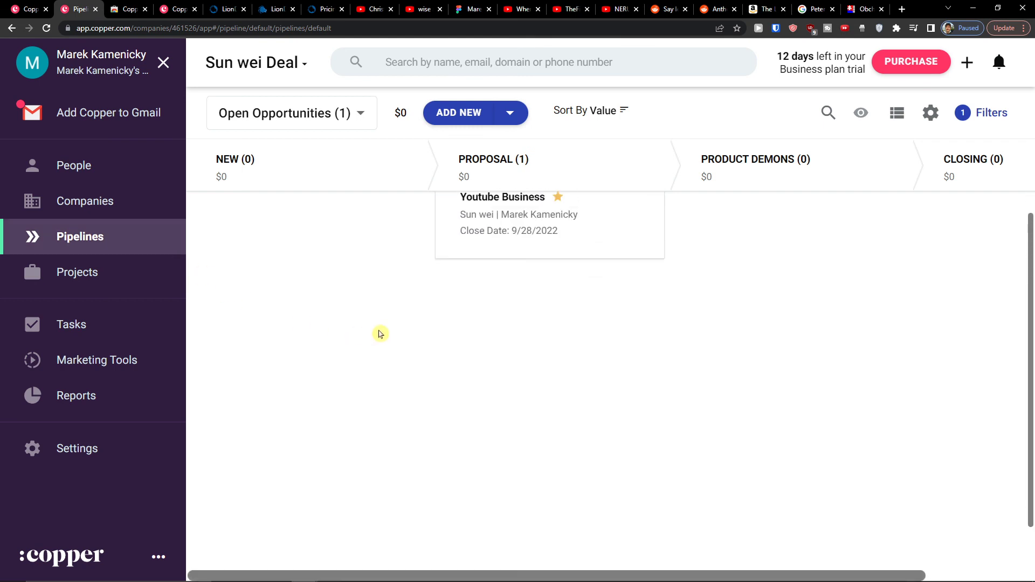
pyautogui.scroll(1, 380, 335)
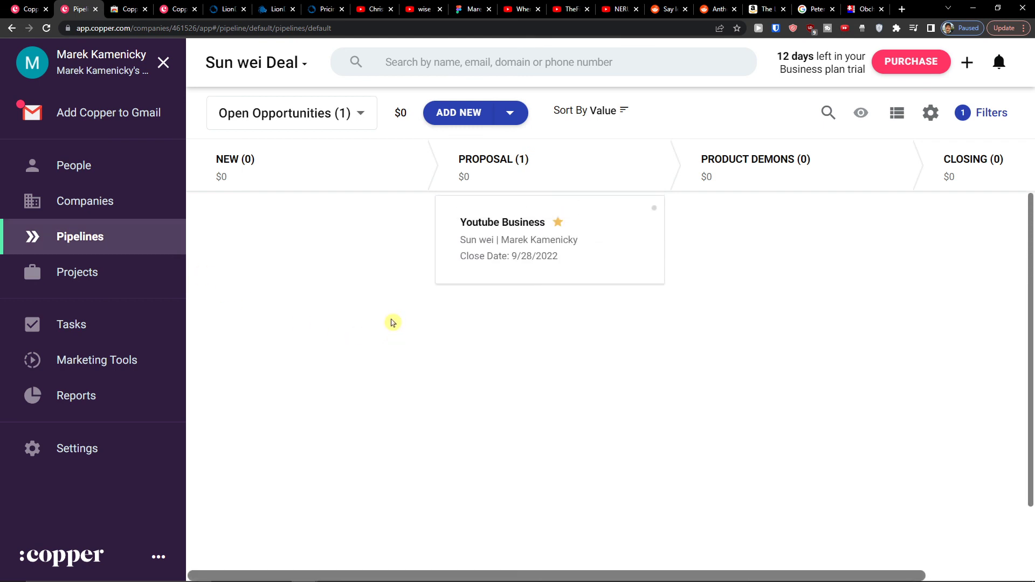